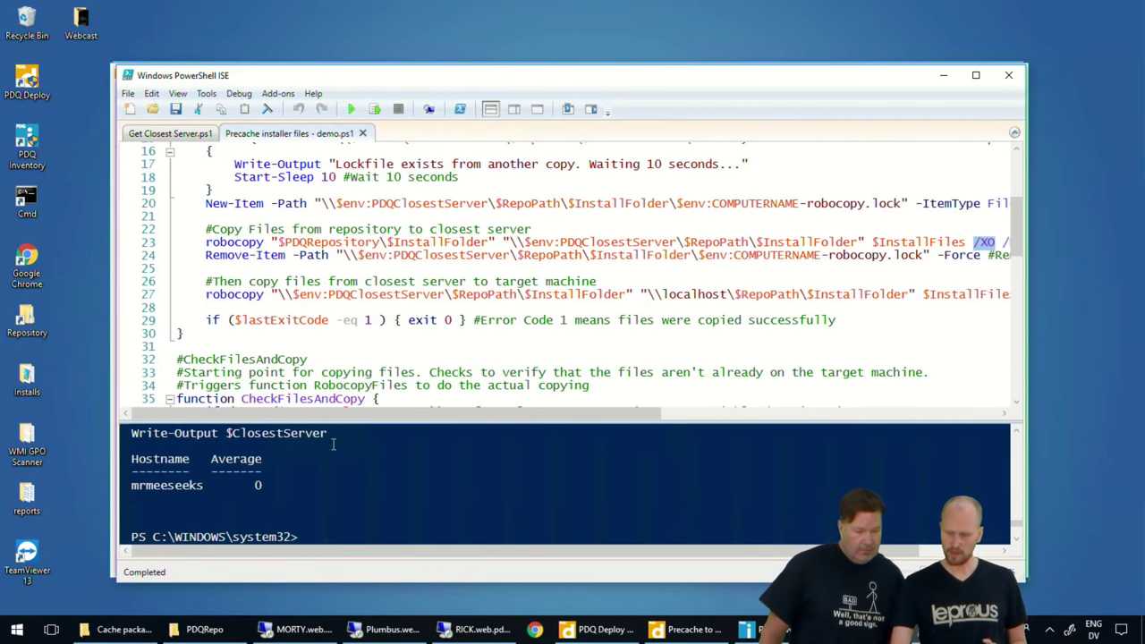
Run the script Precache installer files - demo.ps1 in PowerShell ISE.
{"action": "scroll", "coordinate": [371, 285], "scroll_direction": "down", "scroll_amount": 1}
{"action": "scroll", "coordinate": [371, 284], "scroll_direction": "up", "scroll_amount": 5}
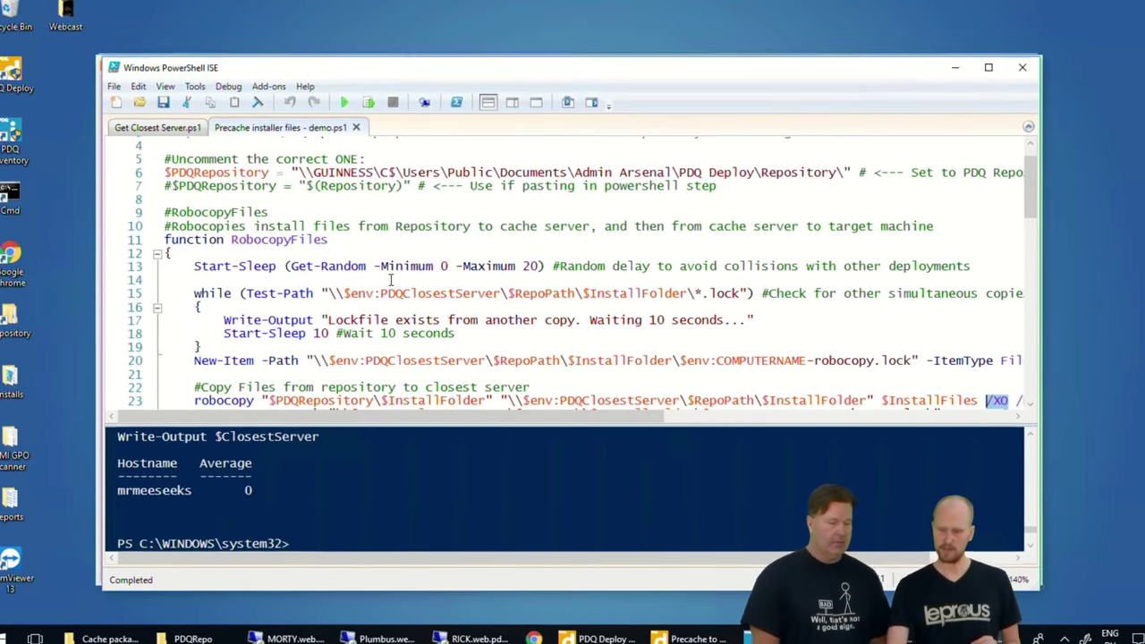
{"action": "scroll", "coordinate": [345, 198], "scroll_direction": "up", "scroll_amount": 1}
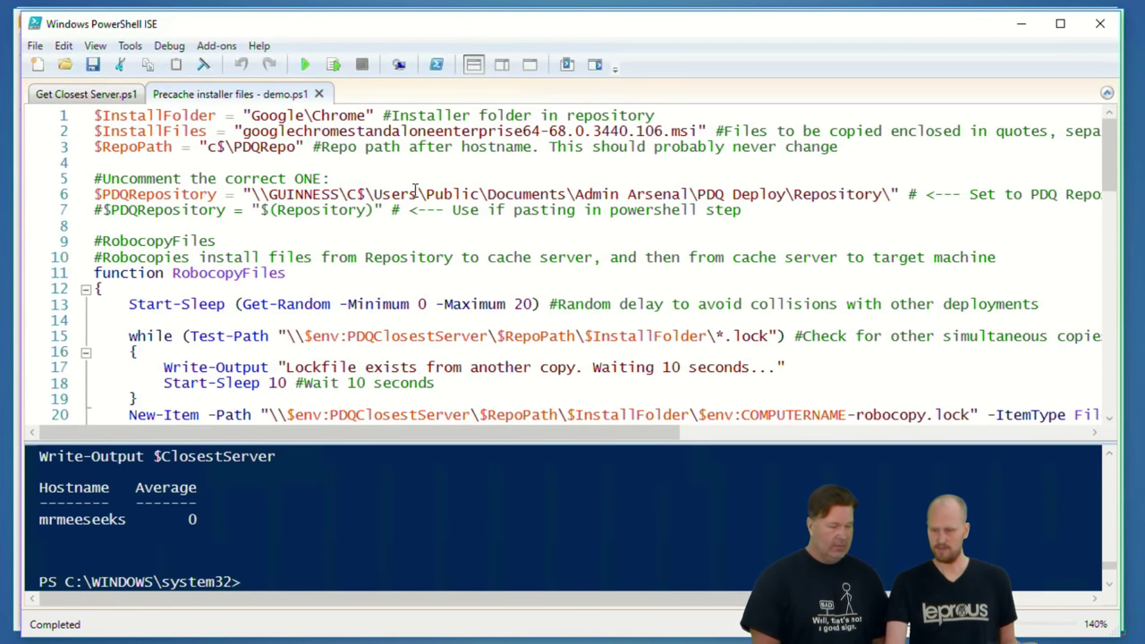
{"action": "left_click", "coordinate": [305, 67]}
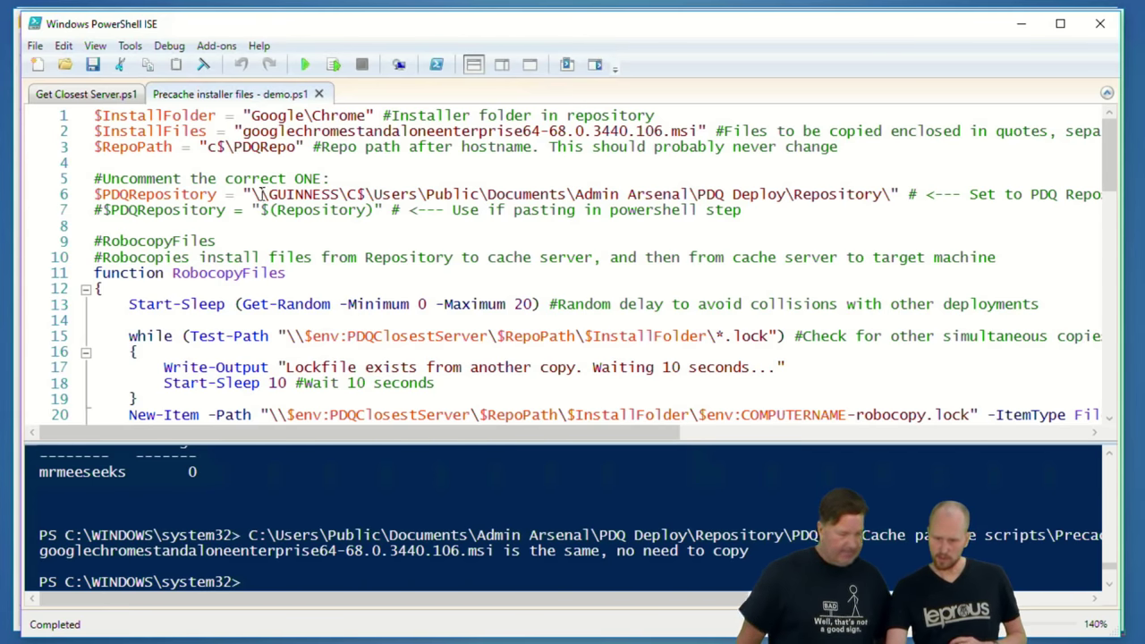
Examine the \\GUINNESS repository path assigned to $PDQRepository on line 6, and minimize the script editor.
{"action": "left_click_drag", "start_coordinate": [254, 193], "coordinate": [897, 192]}
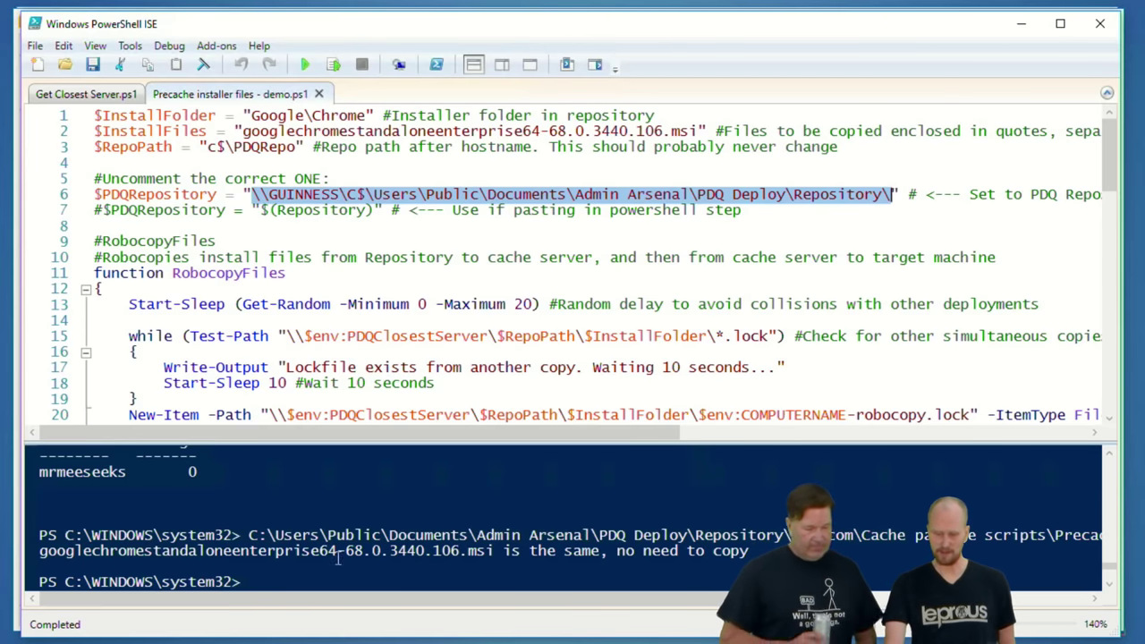
{"action": "left_click", "coordinate": [443, 229]}
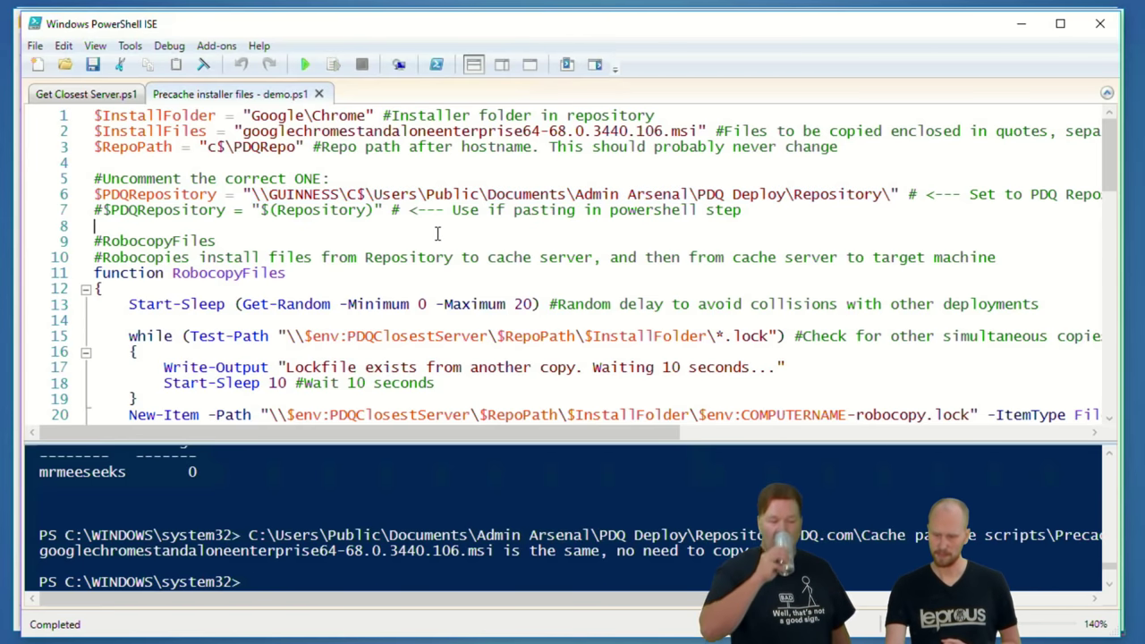
{"action": "left_click", "coordinate": [1021, 23]}
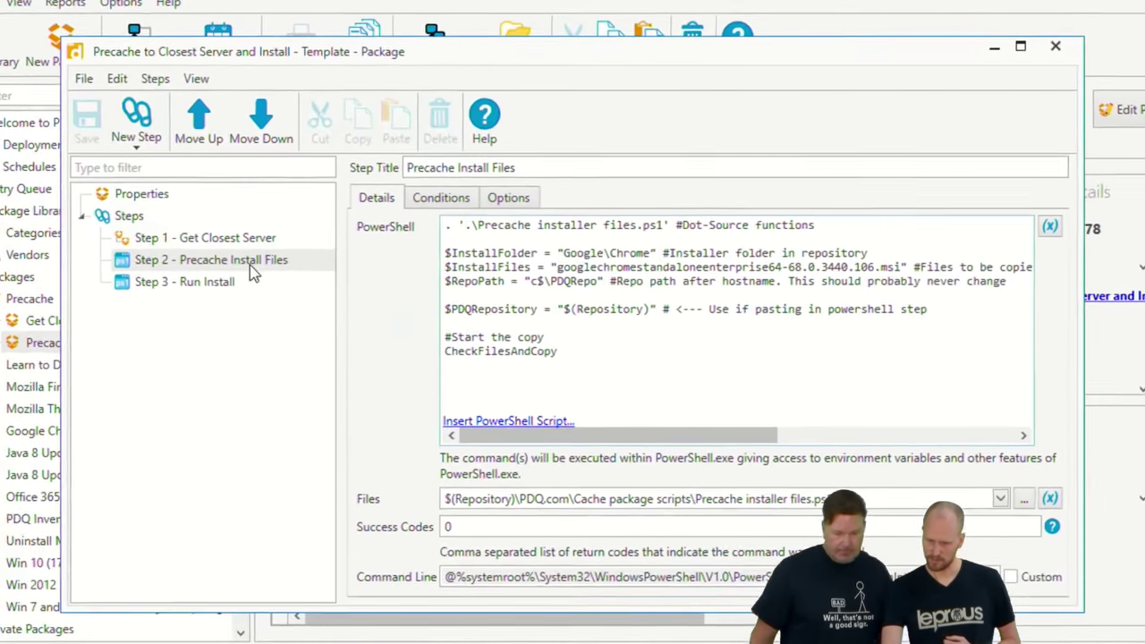
Review the PowerShell code of the package's Precache Install Files and Run Install steps, and close the package.
{"action": "left_click", "coordinate": [251, 267]}
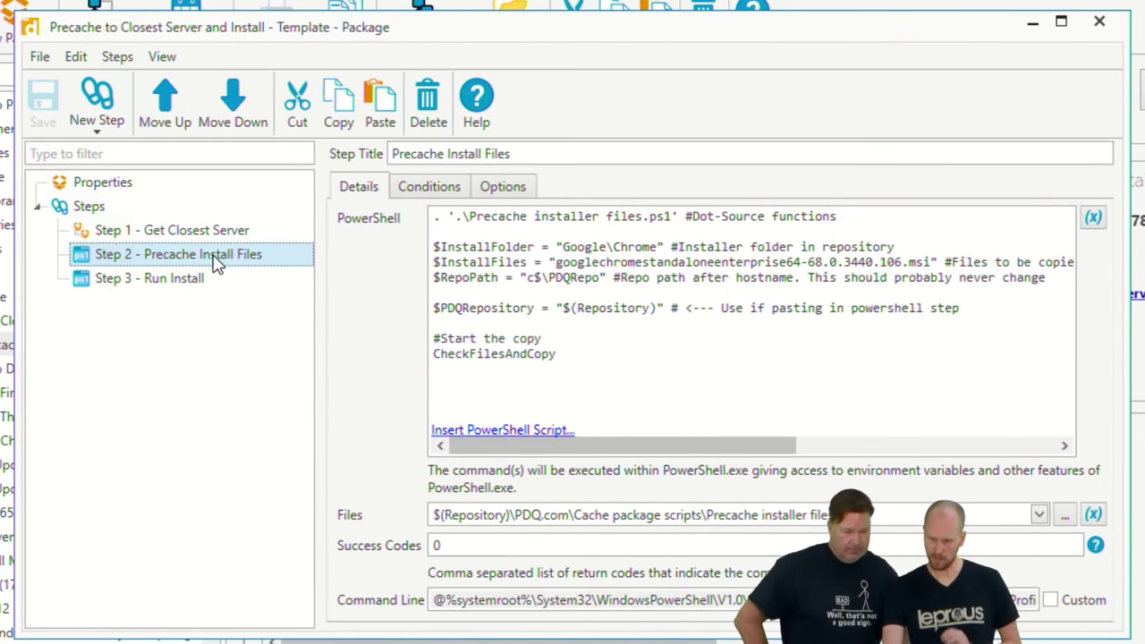
{"action": "key", "text": "Down"}
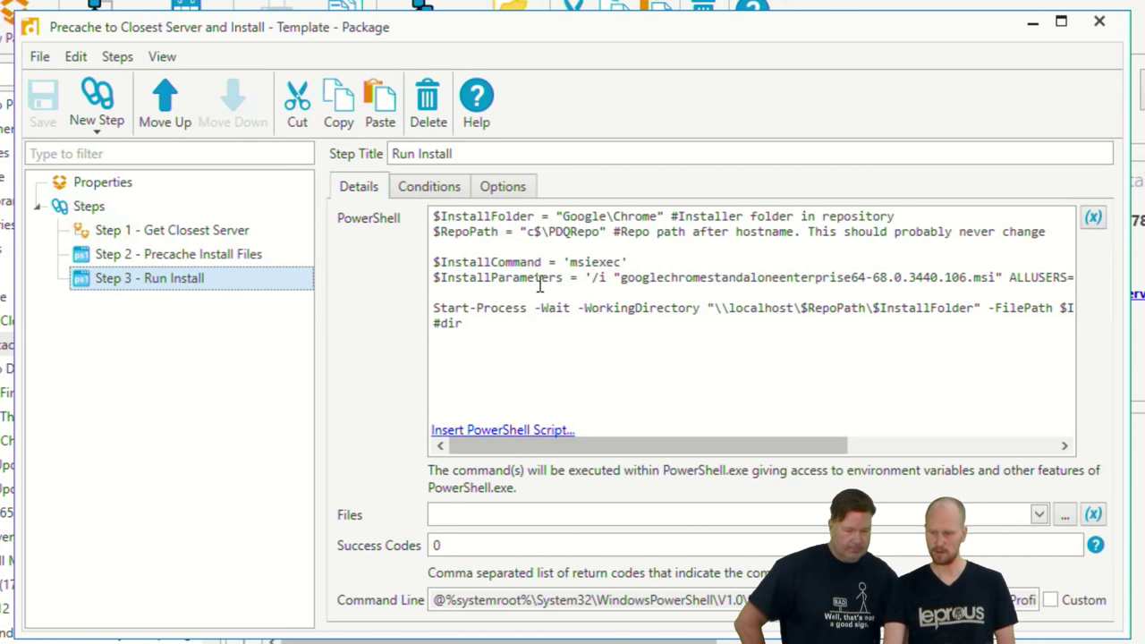
{"action": "left_click", "coordinate": [575, 264]}
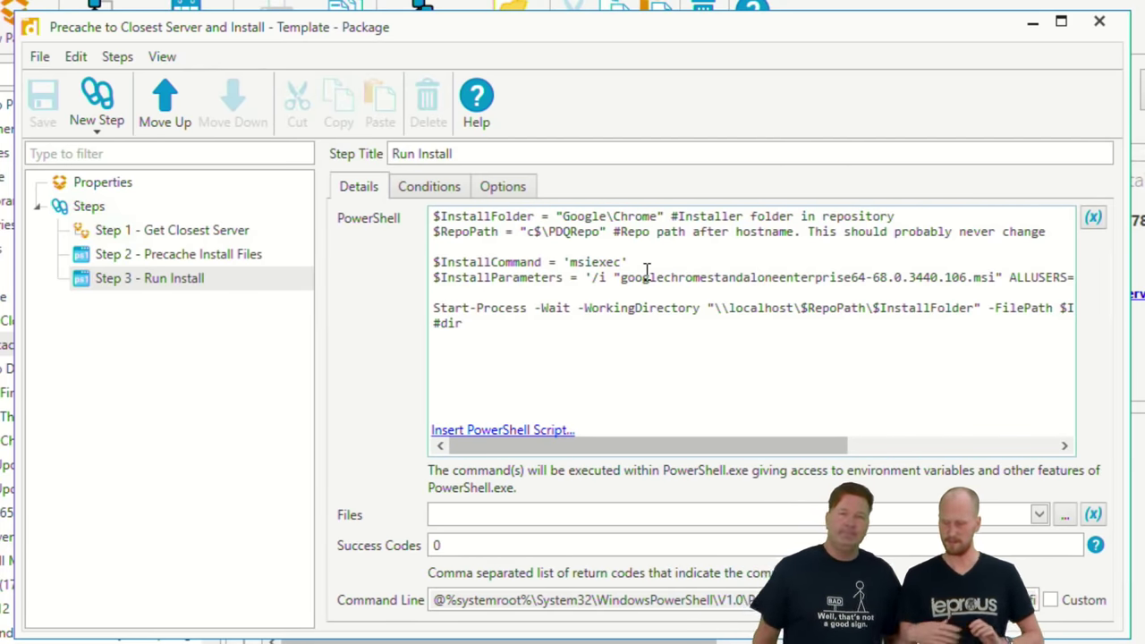
{"action": "left_click", "coordinate": [1099, 20]}
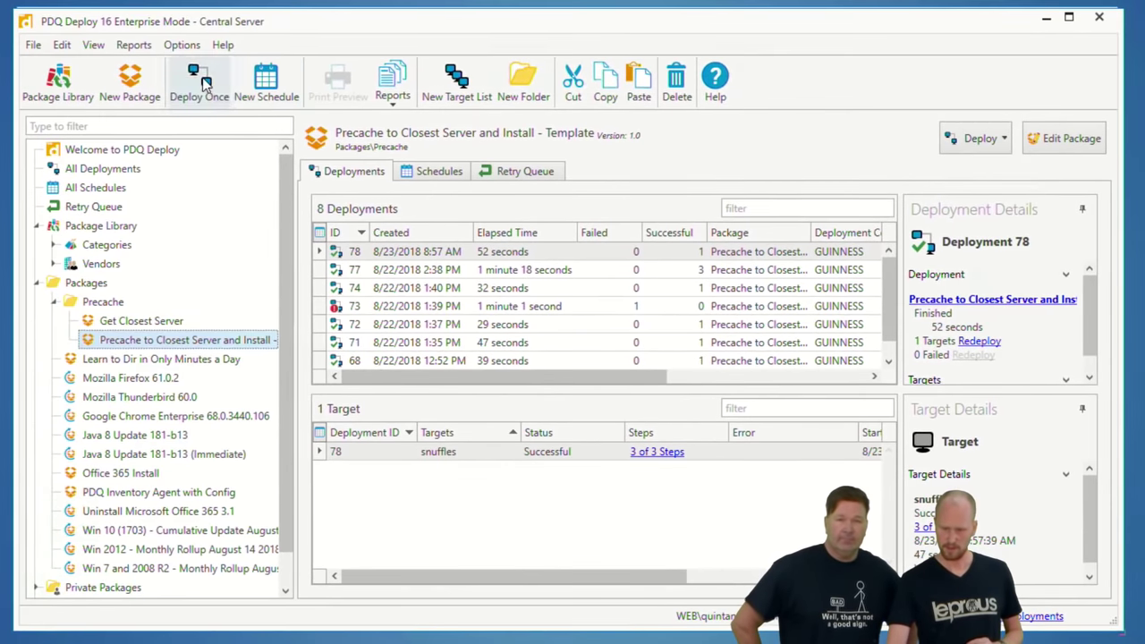
Deploy the Precache to Closest Server and Install - Template package once to the computers rick, morty and plumbus.
{"action": "left_click", "coordinate": [199, 82]}
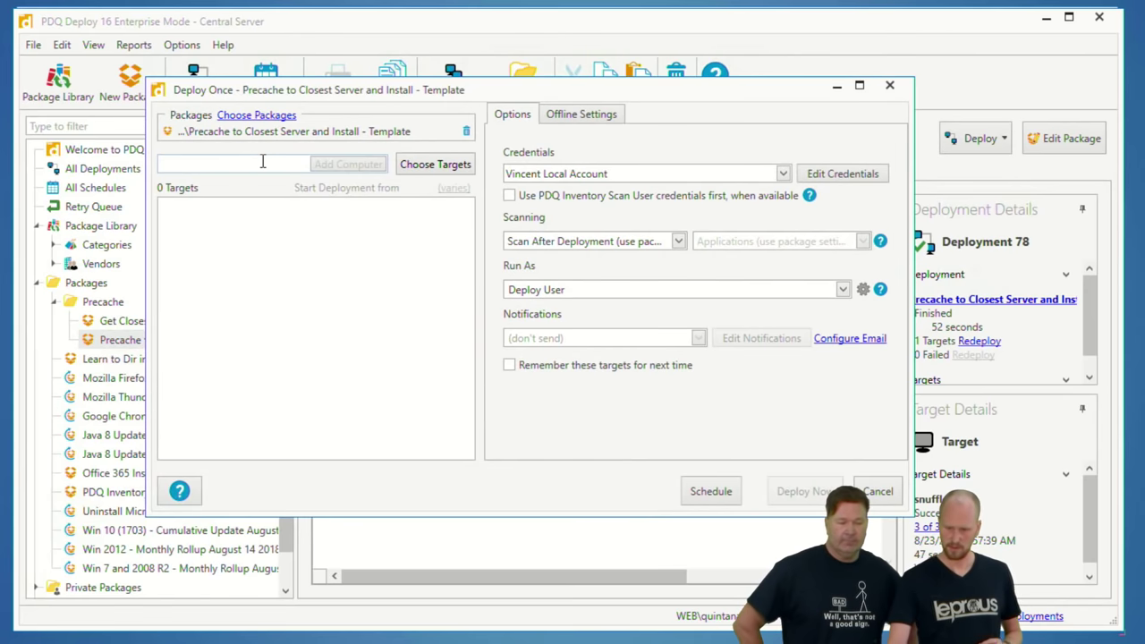
{"action": "type", "text": "rick"}
{"action": "key", "text": "Return"}
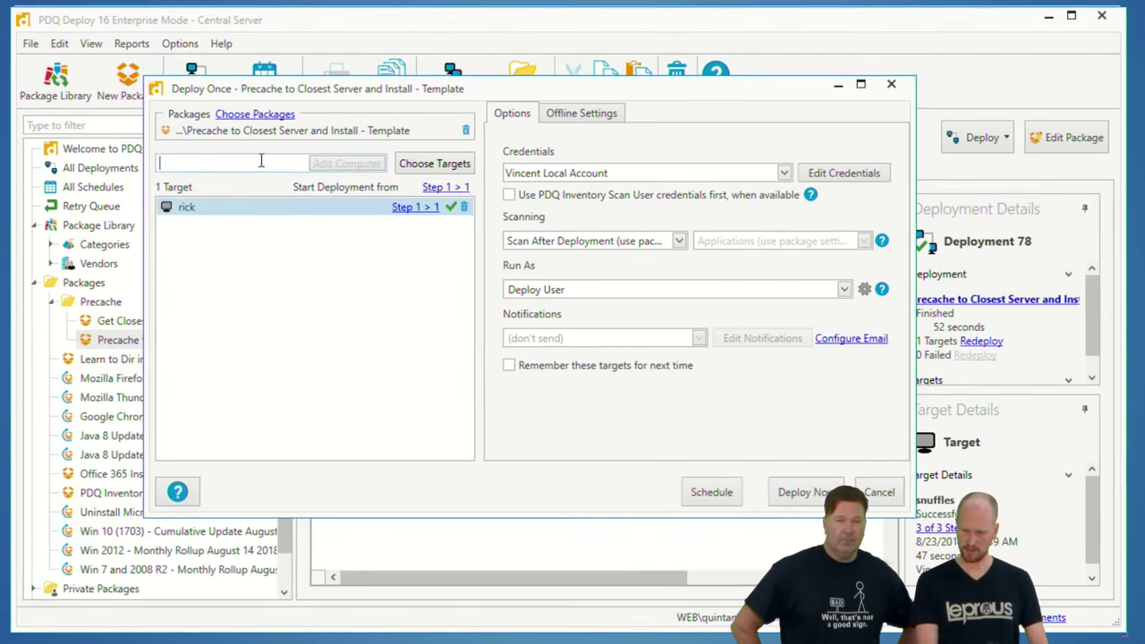
{"action": "type", "text": "morty"}
{"action": "key", "text": "Return"}
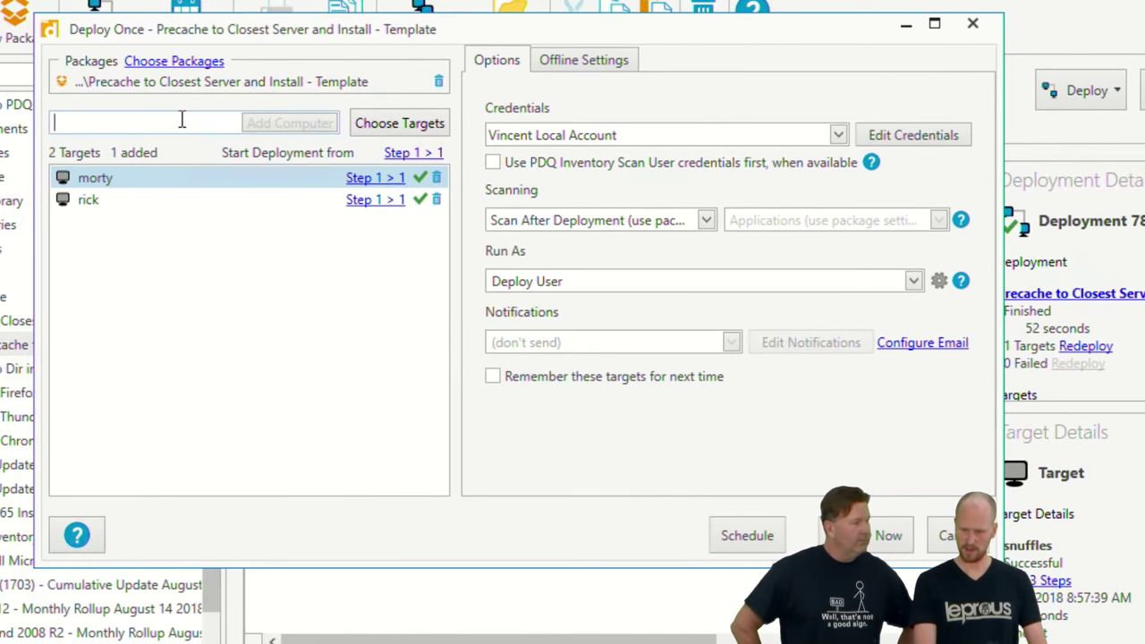
{"action": "type", "text": "plumbus"}
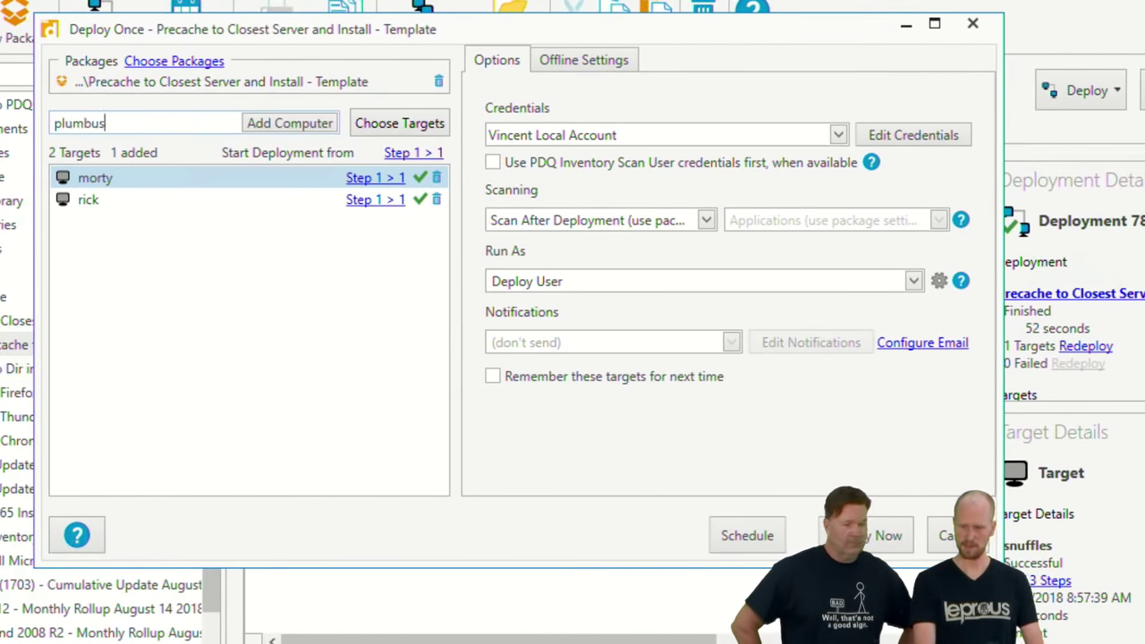
{"action": "key", "text": "Return"}
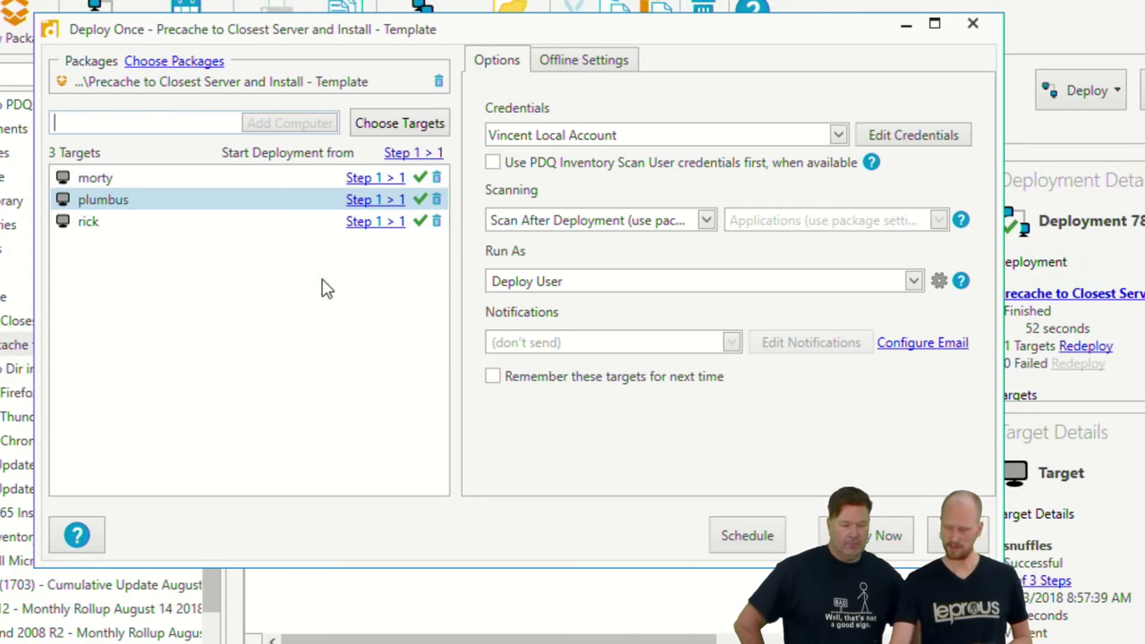
{"action": "left_click", "coordinate": [892, 529]}
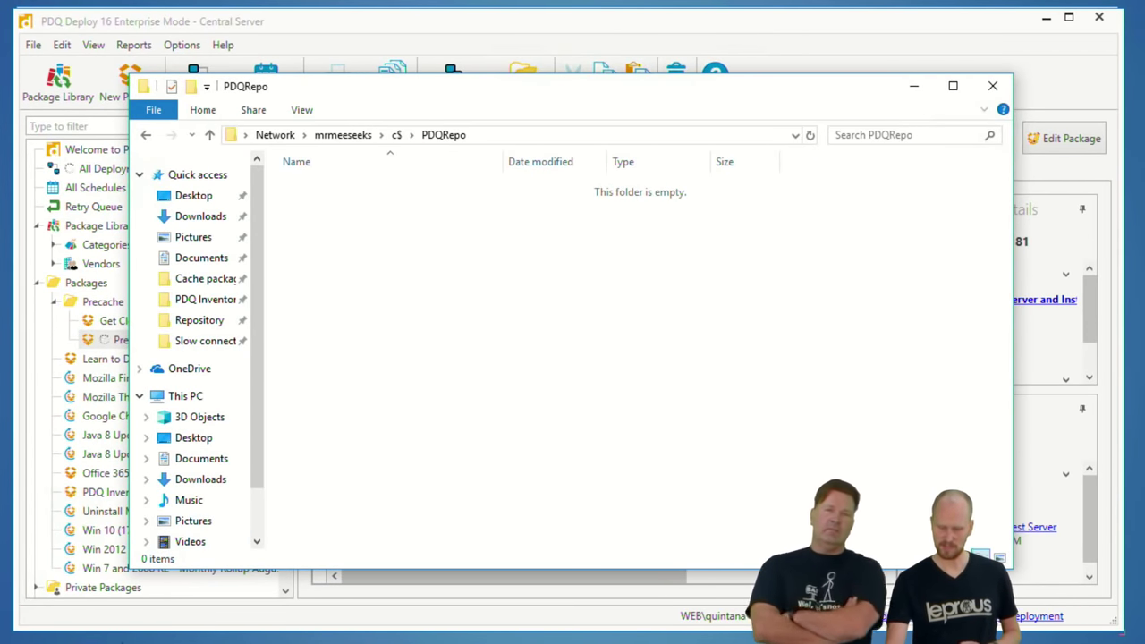
Switch to the MORTY remote desktop and compare its PDQRepo folder with the one on mrmeeseeks.
{"action": "left_click", "coordinate": [268, 617]}
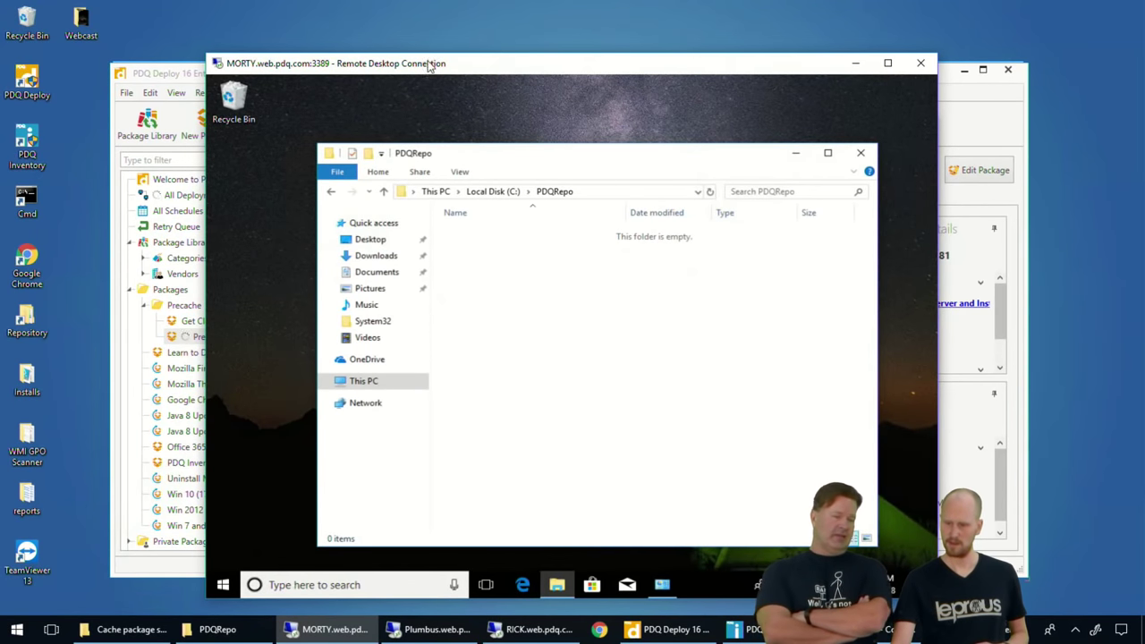
{"action": "left_click_drag", "start_coordinate": [429, 64], "coordinate": [454, 301]}
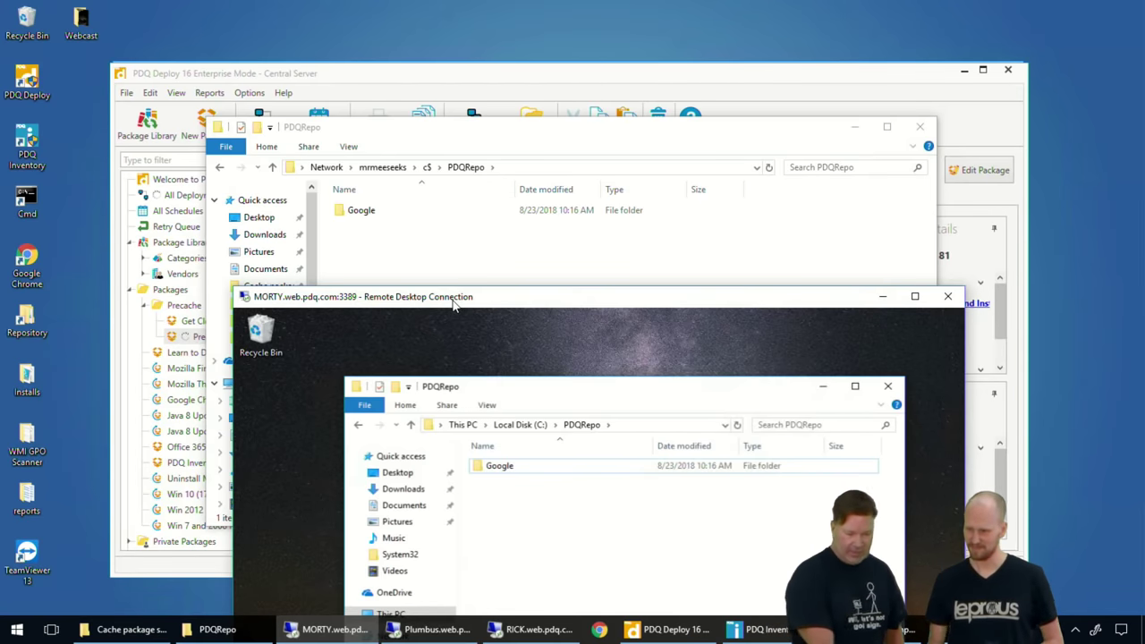
{"action": "left_click_drag", "start_coordinate": [454, 304], "coordinate": [436, 130]}
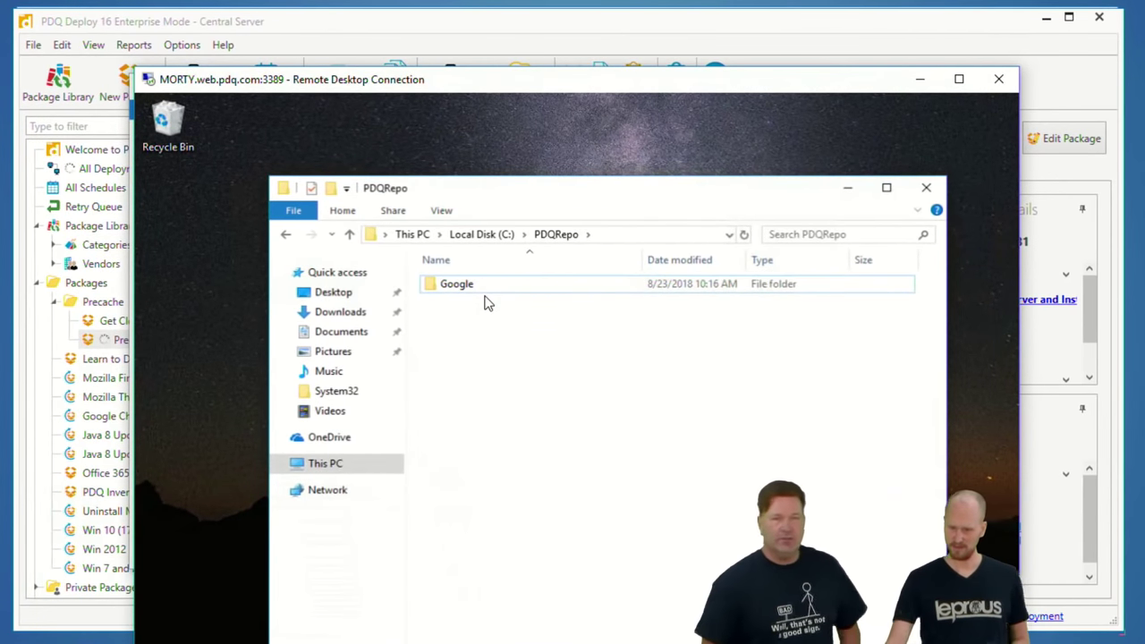
{"action": "left_click_drag", "start_coordinate": [300, 81], "coordinate": [295, 30]}
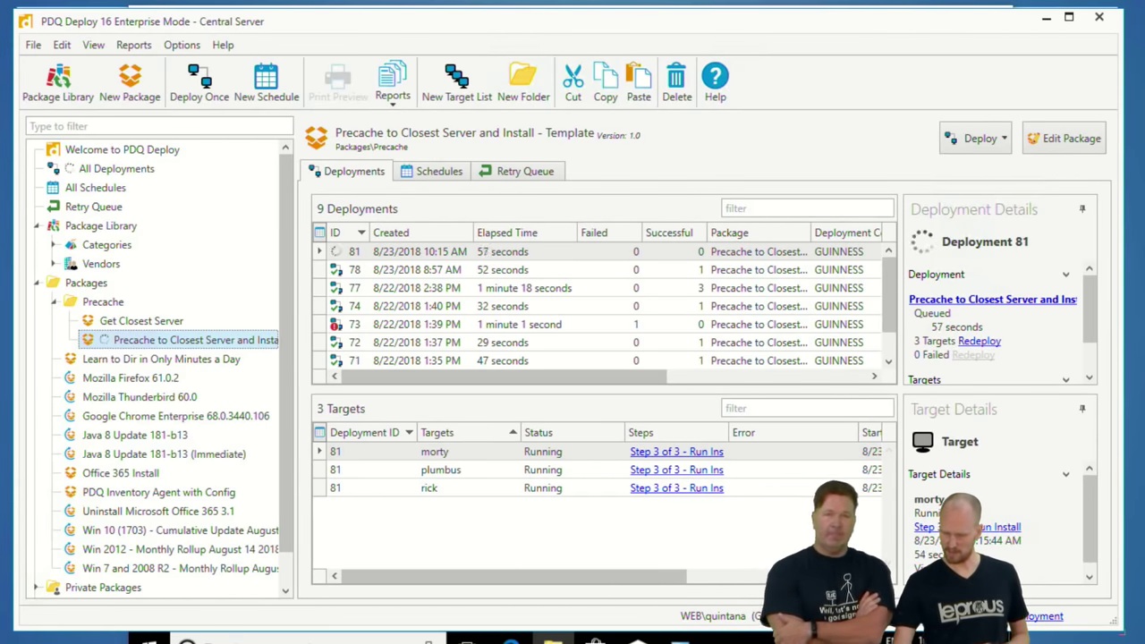
Switch to the Plumbus remote desktop, check its PDQRepo folder and desktop for Google Chrome, and minimize it.
{"action": "mouse_move", "coordinate": [552, 637]}
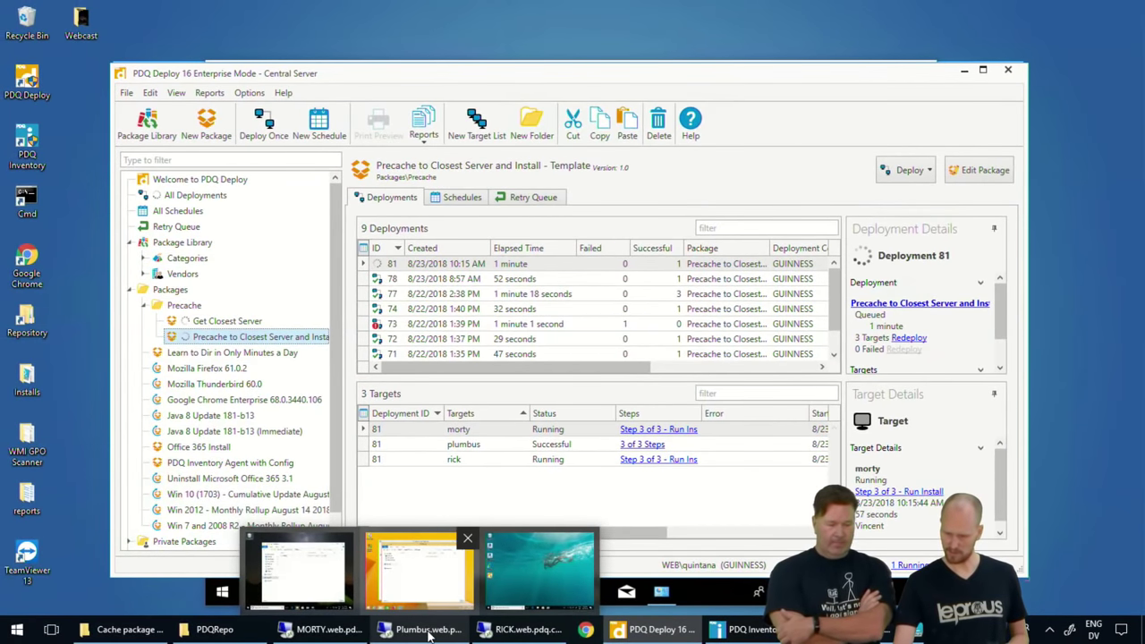
{"action": "left_click", "coordinate": [429, 633]}
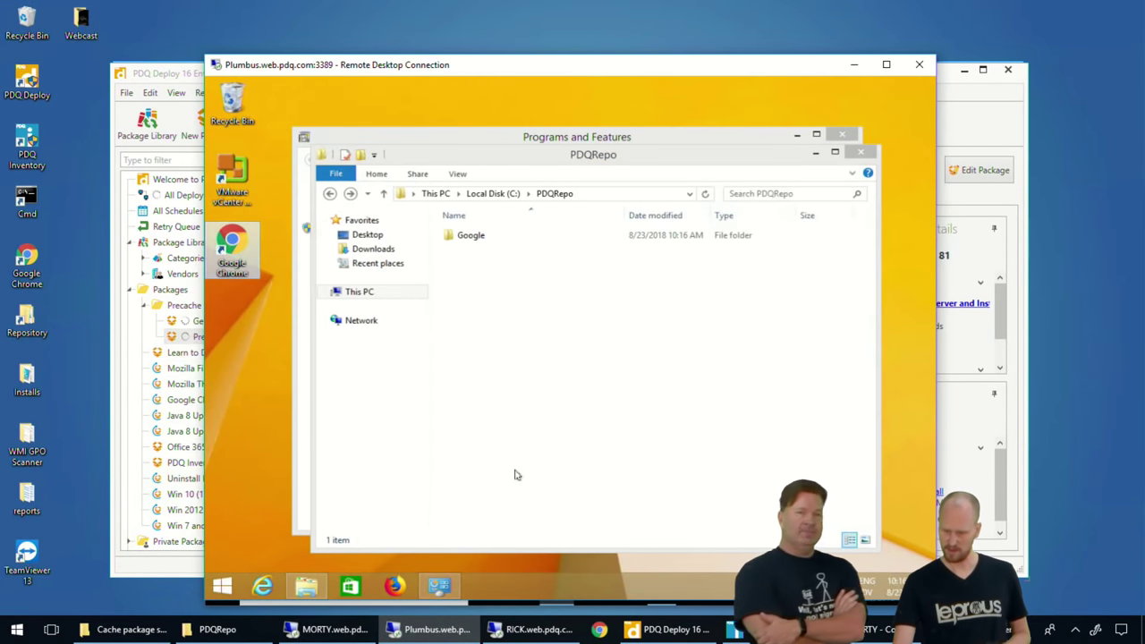
{"action": "left_click", "coordinate": [447, 630]}
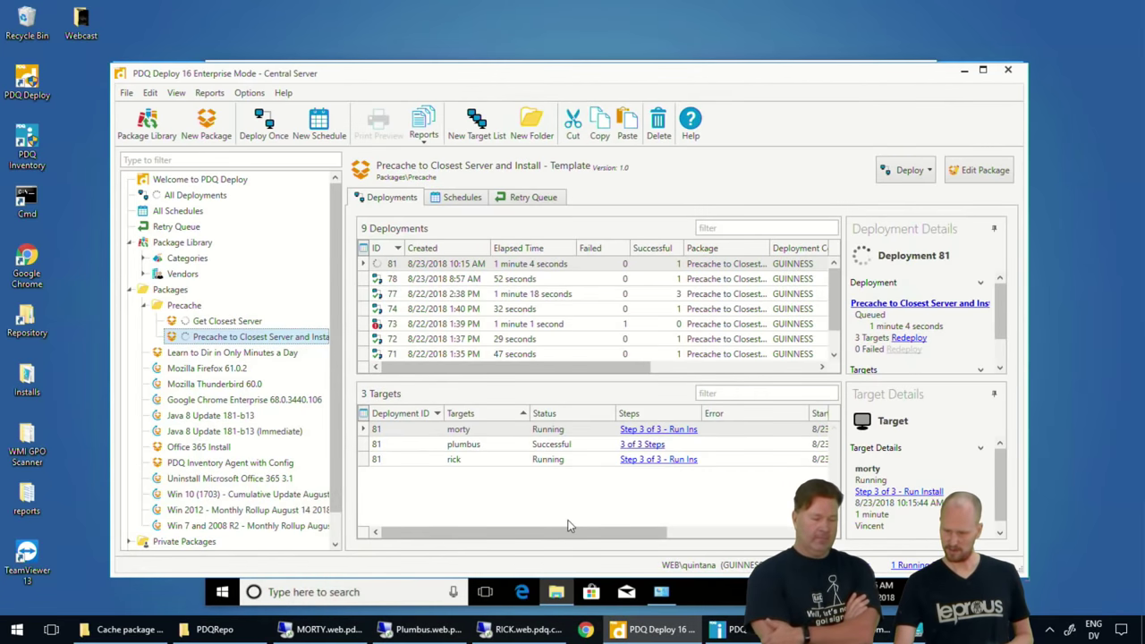
View plumbus's deployment steps, read the output log of step 1.1 under Get Closest Server, and close the log.
{"action": "left_click", "coordinate": [646, 444]}
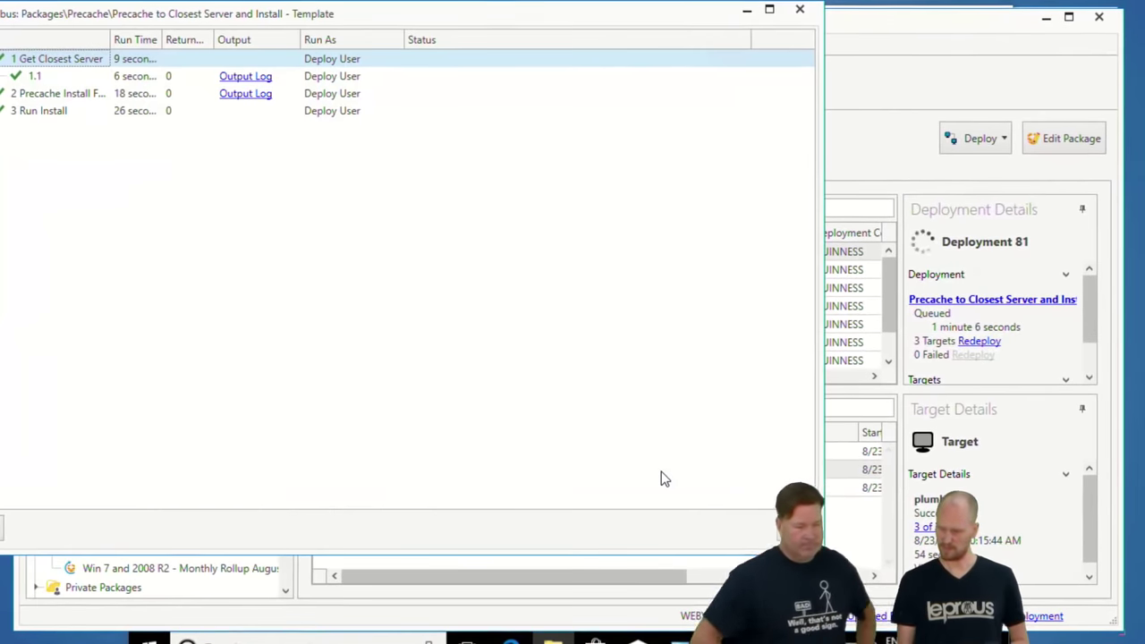
{"action": "left_click", "coordinate": [49, 79]}
{"action": "left_click", "coordinate": [245, 77]}
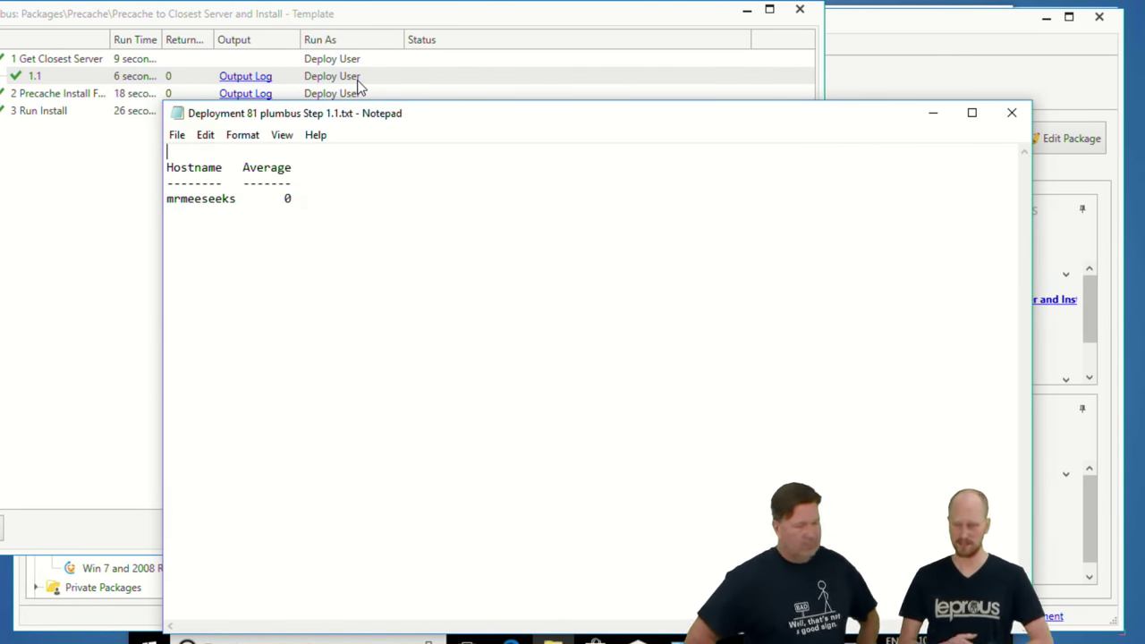
{"action": "left_click", "coordinate": [1012, 112]}
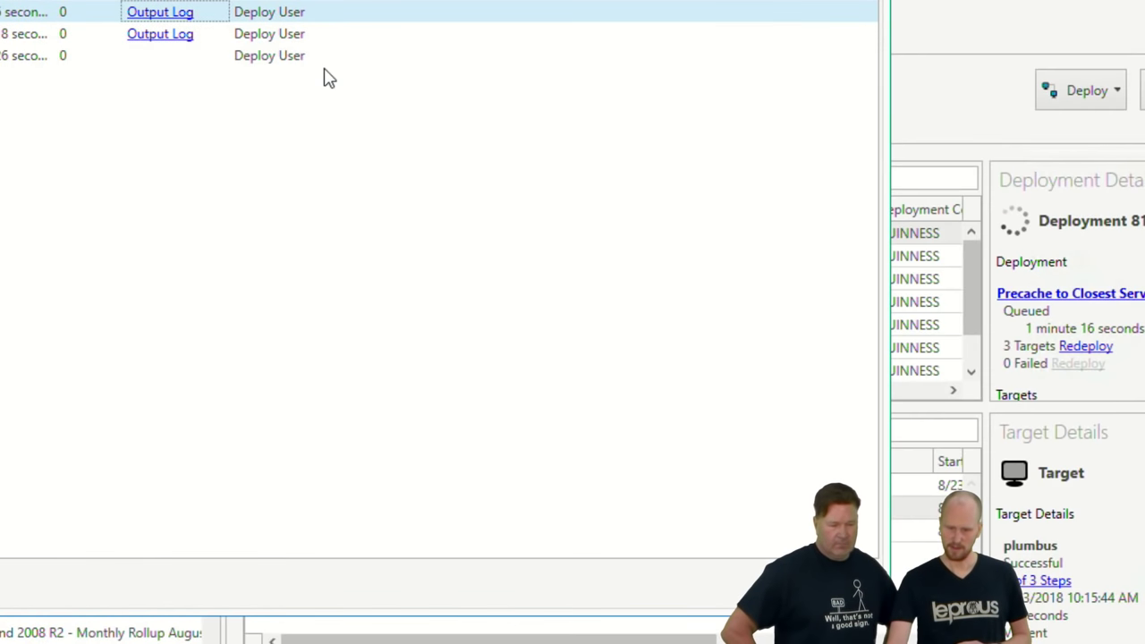
Read the output log of plumbus's Precache Install Files step, examining both robocopy summaries for copied and skipped files.
{"action": "left_click", "coordinate": [153, 36]}
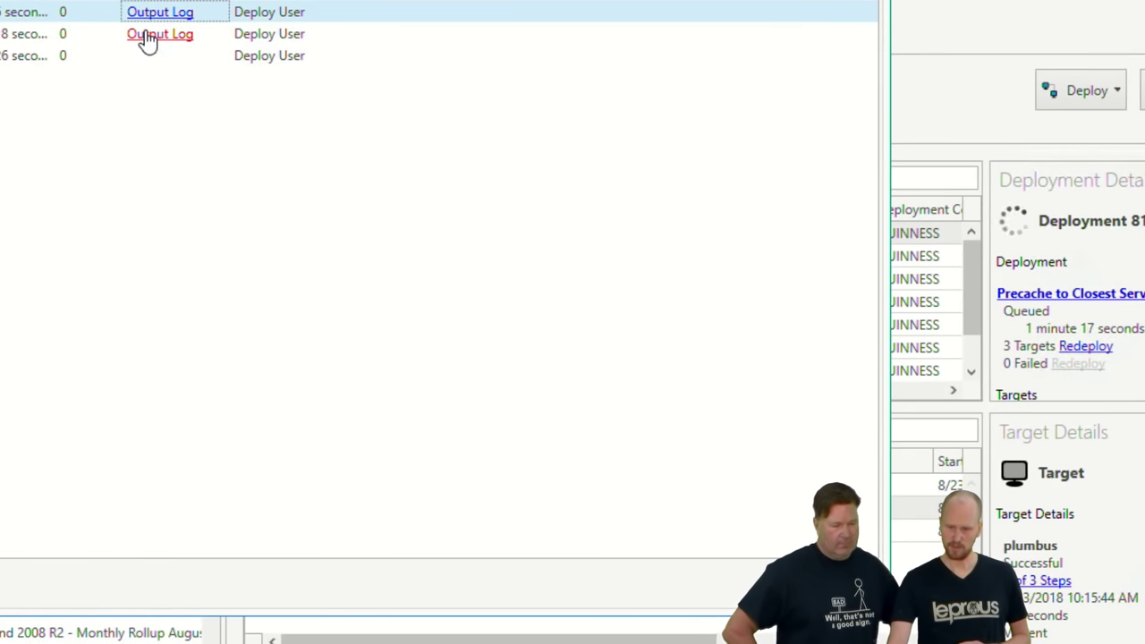
{"action": "left_click_drag", "start_coordinate": [333, 67], "coordinate": [307, 0]}
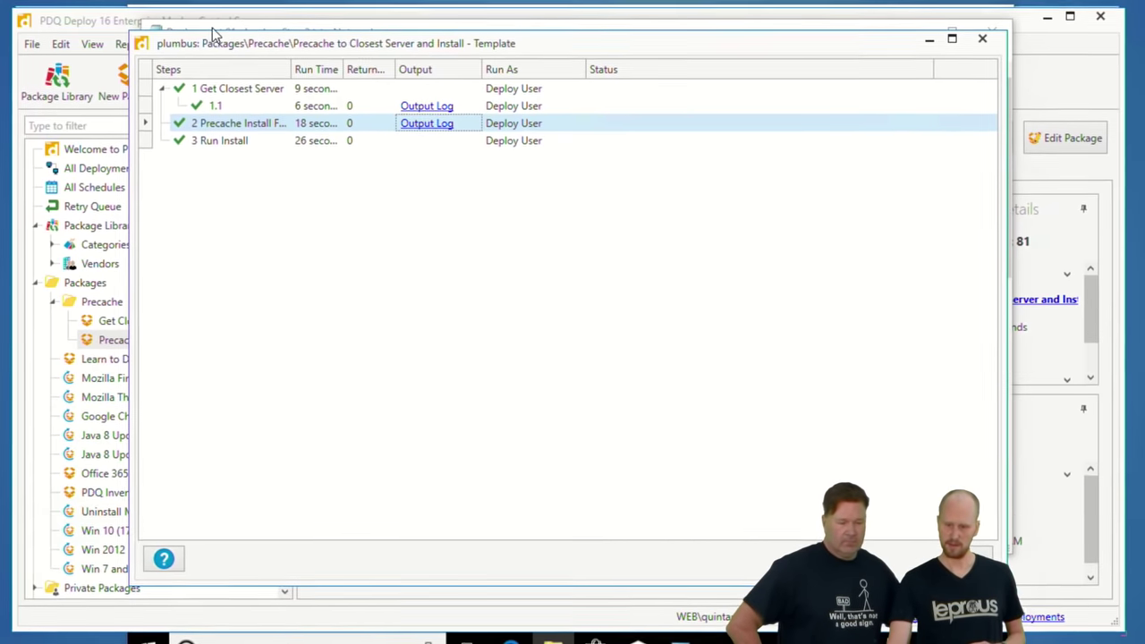
{"action": "left_click", "coordinate": [396, 82]}
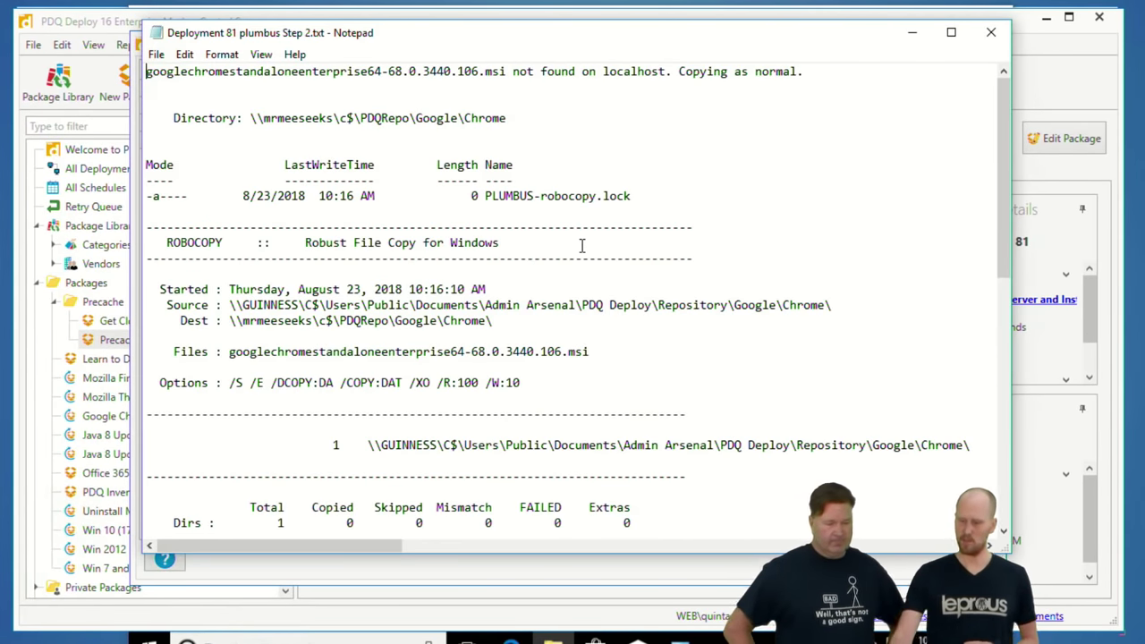
{"action": "left_click", "coordinate": [204, 85]}
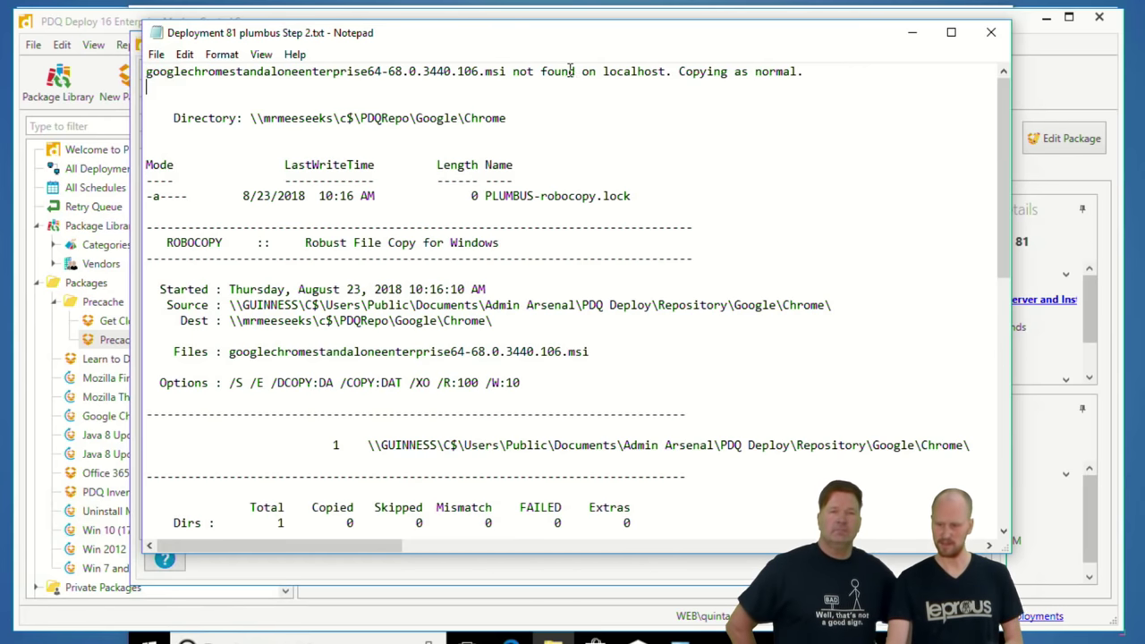
{"action": "scroll", "coordinate": [292, 166], "scroll_direction": "down", "scroll_amount": 1}
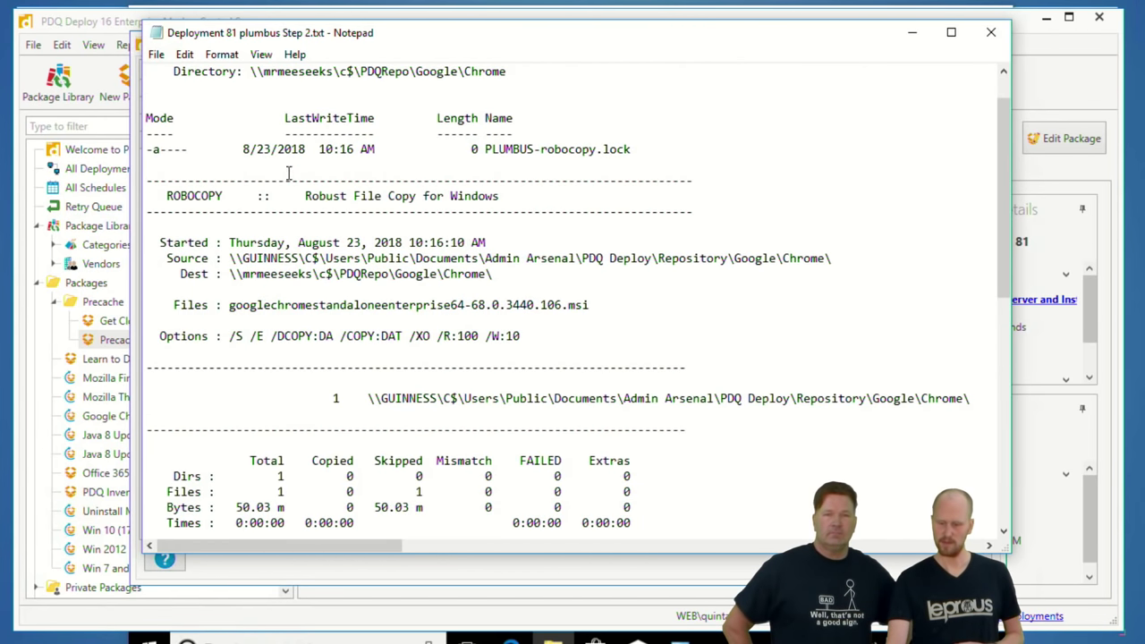
{"action": "scroll", "coordinate": [288, 173], "scroll_direction": "down", "scroll_amount": 2}
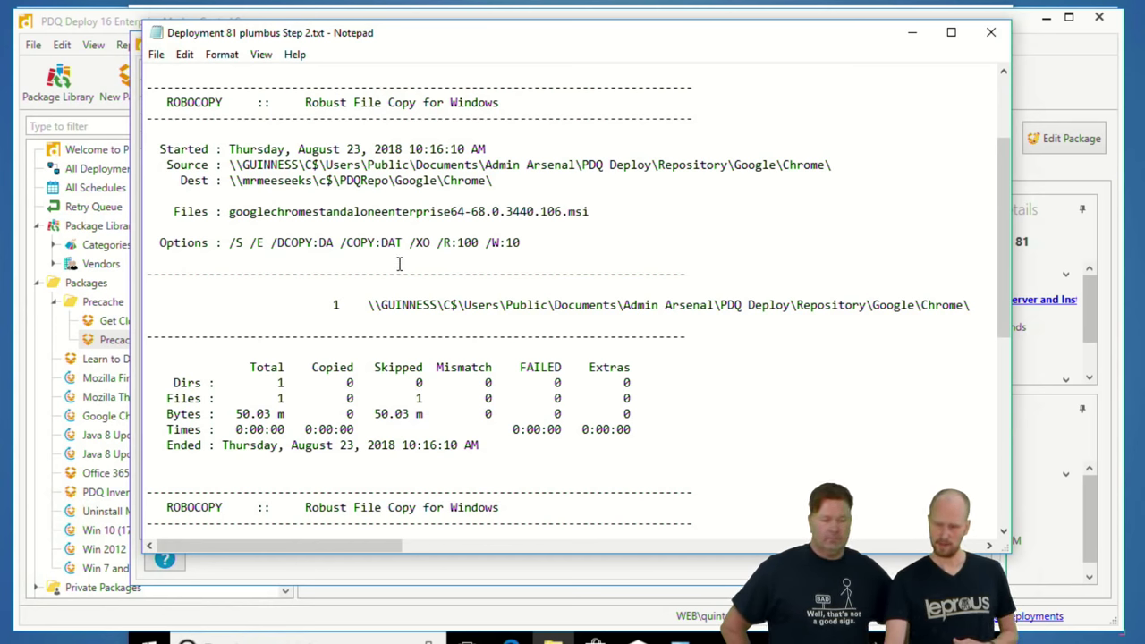
{"action": "double_click", "coordinate": [417, 399]}
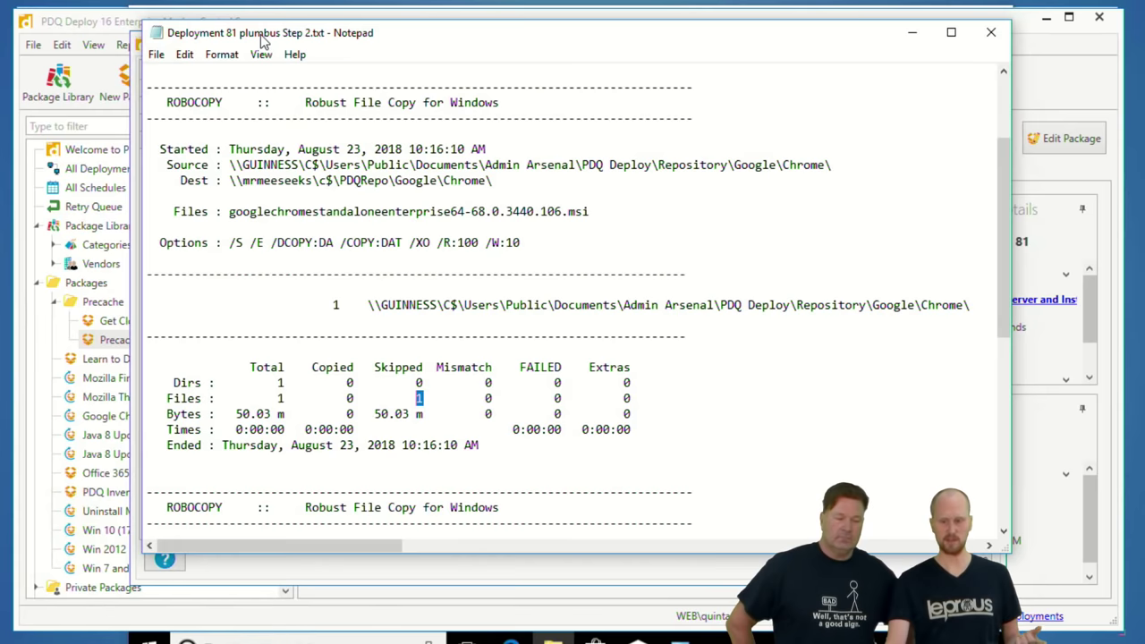
{"action": "scroll", "coordinate": [411, 223], "scroll_direction": "down", "scroll_amount": 3}
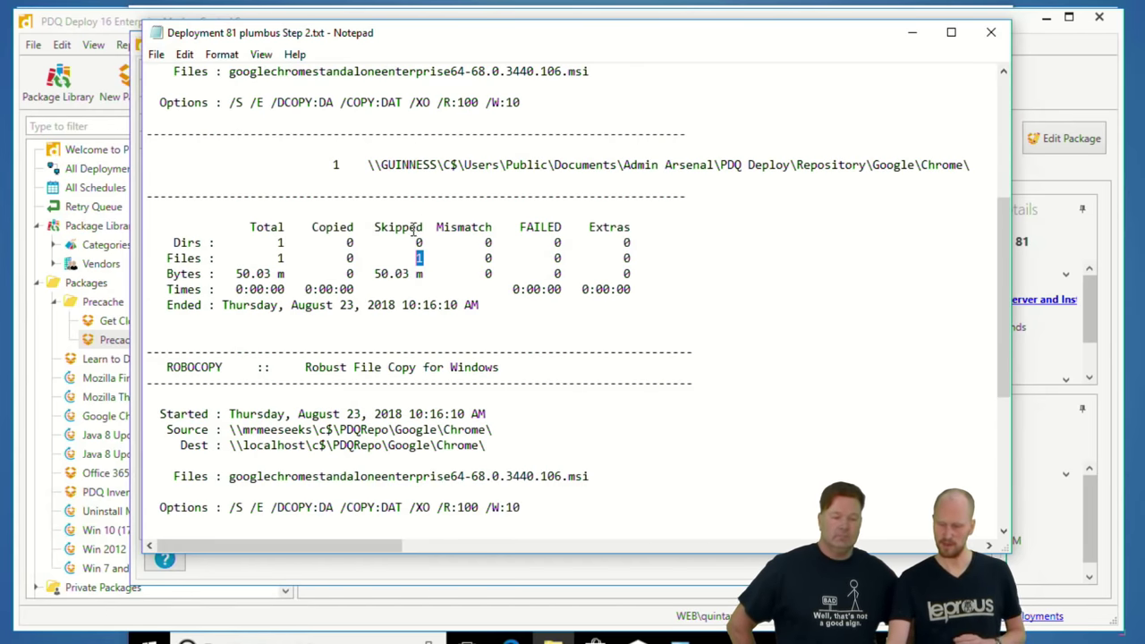
{"action": "scroll", "coordinate": [414, 234], "scroll_direction": "down", "scroll_amount": 6}
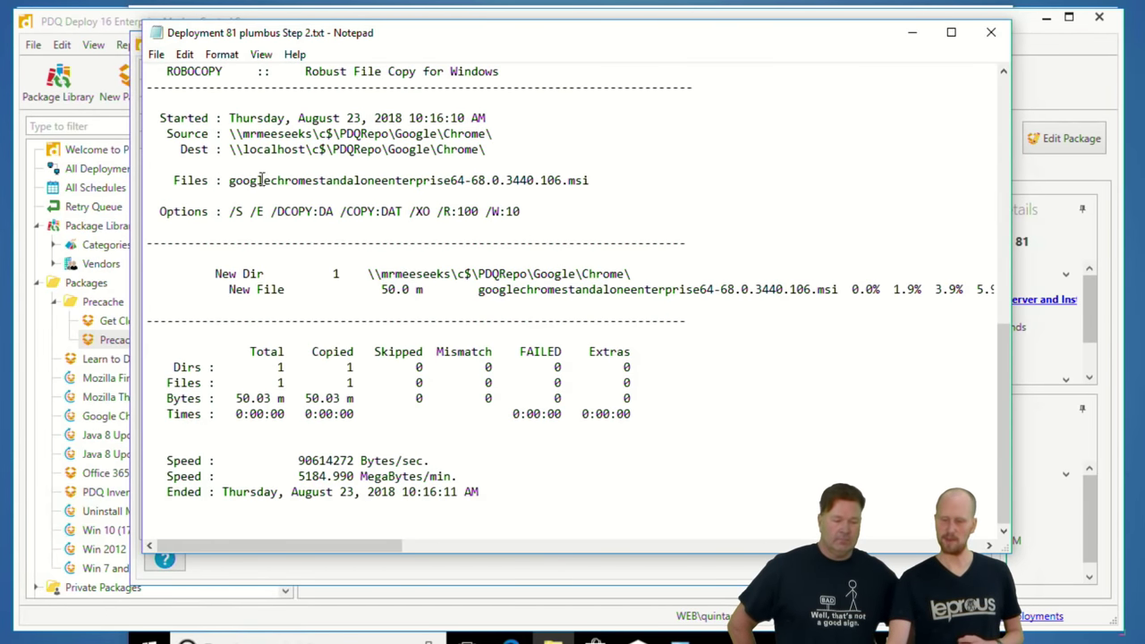
Examine the copied-file count and the opening not-found line in plumbus's Precache Install Files log, and close the log.
{"action": "left_click", "coordinate": [348, 382]}
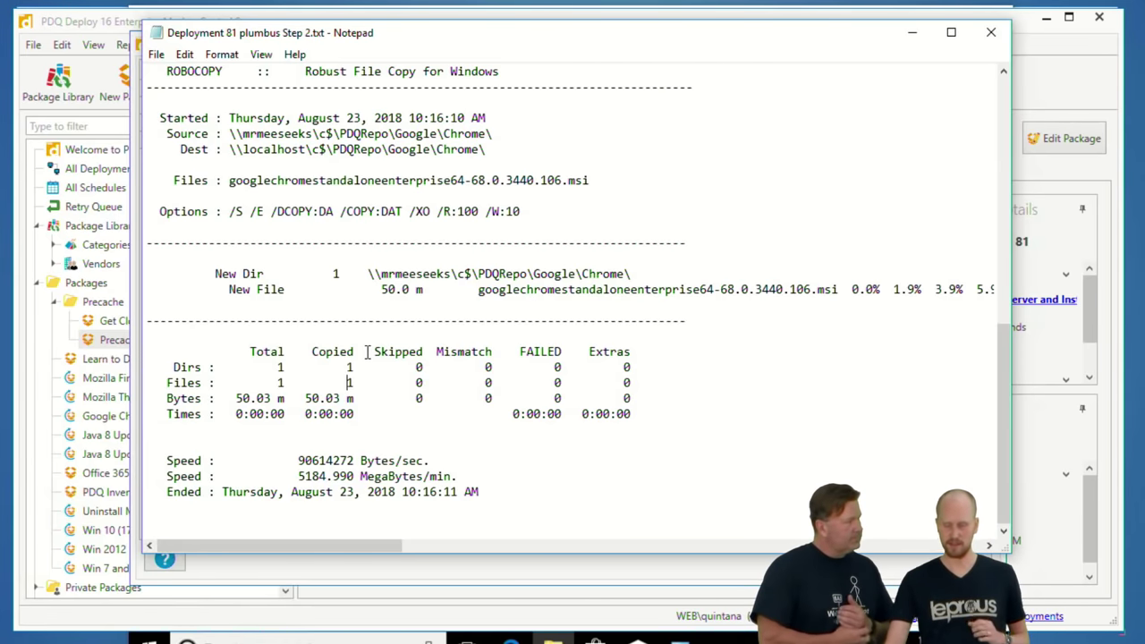
{"action": "scroll", "coordinate": [366, 351], "scroll_direction": "up", "scroll_amount": 15}
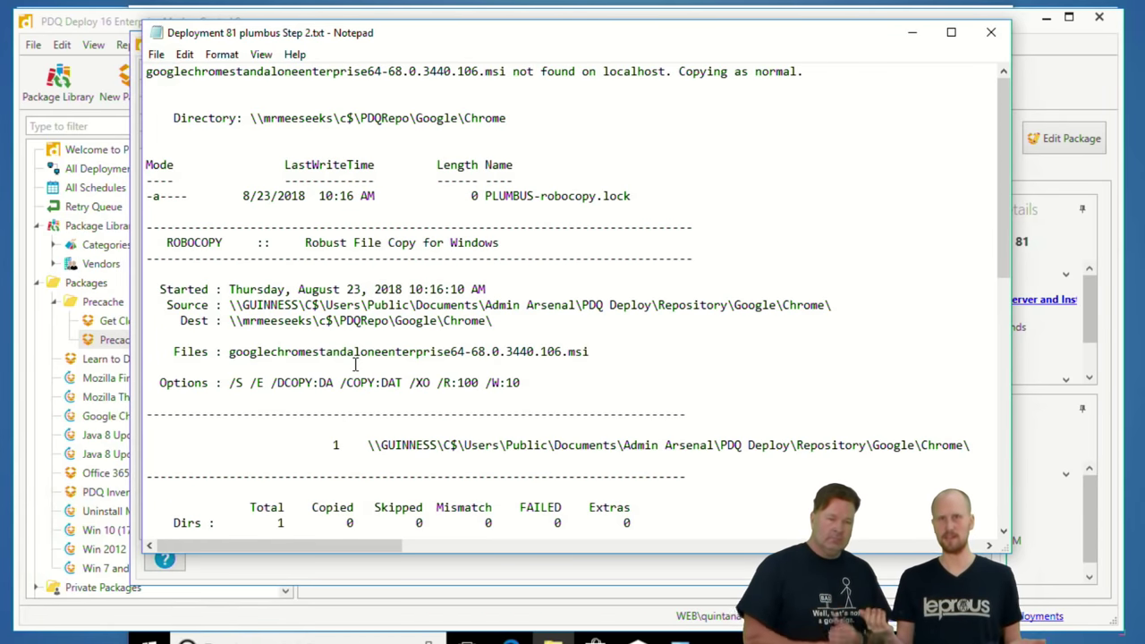
{"action": "left_click_drag", "start_coordinate": [146, 72], "coordinate": [257, 72]}
{"action": "left_click", "coordinate": [486, 73]}
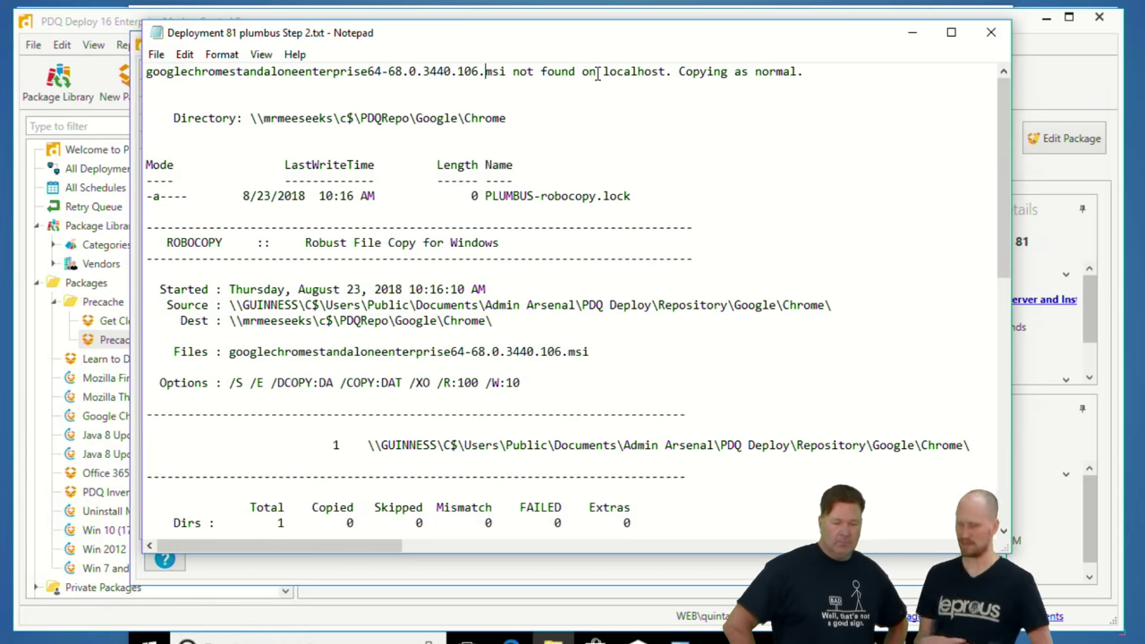
{"action": "scroll", "coordinate": [590, 175], "scroll_direction": "down", "scroll_amount": 12}
{"action": "scroll", "coordinate": [584, 182], "scroll_direction": "down", "scroll_amount": 2}
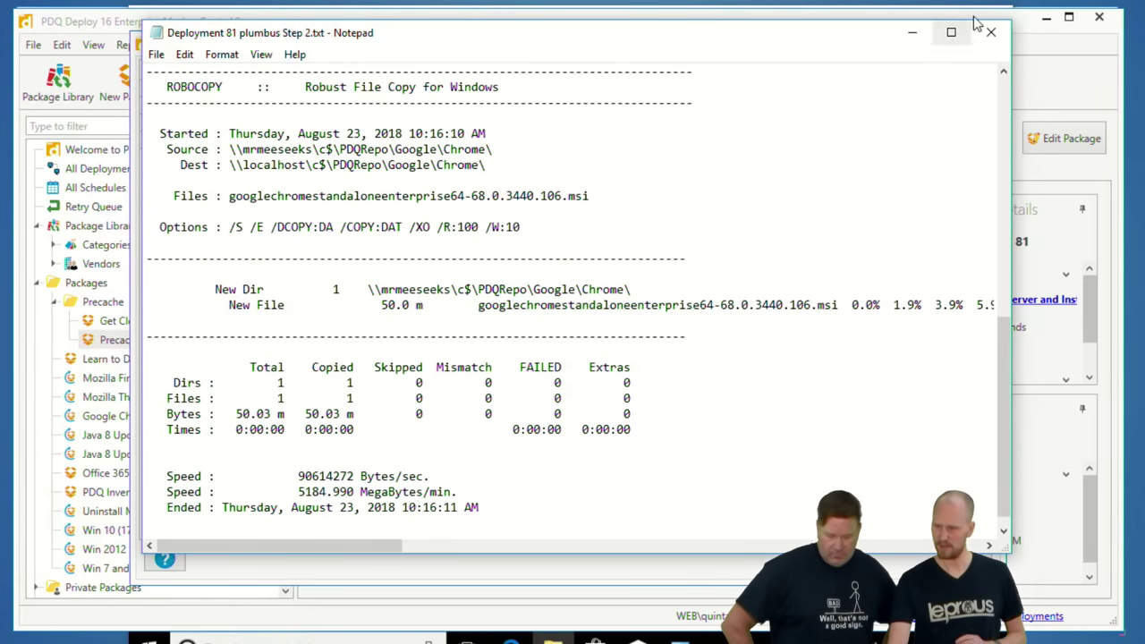
{"action": "left_click", "coordinate": [990, 32]}
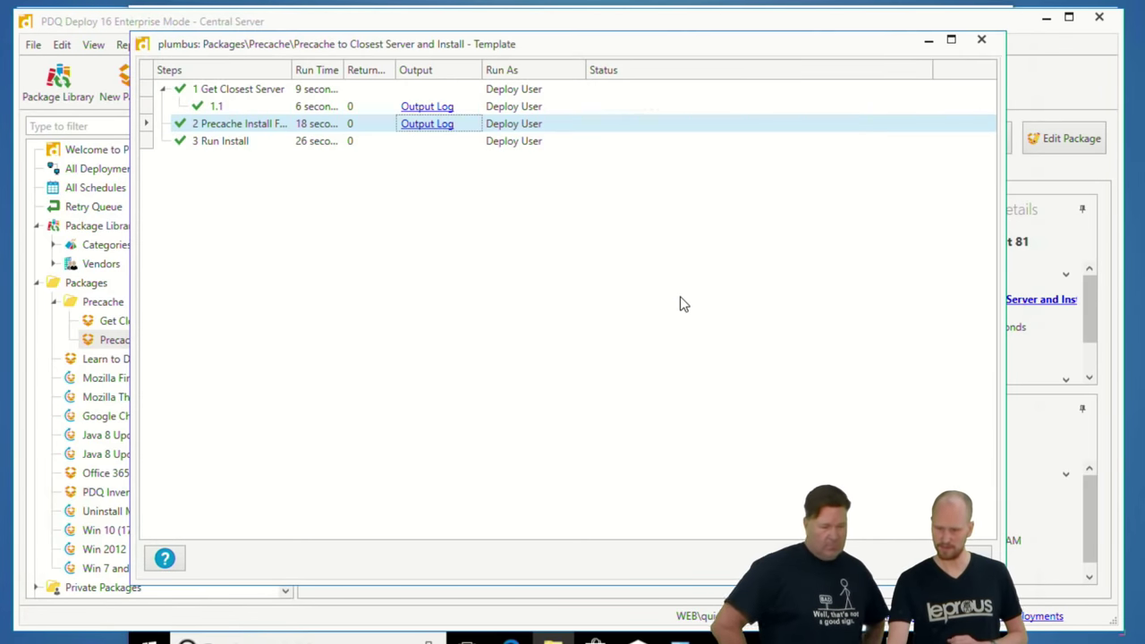
Check plumbus's Run Install step, close its steps window, and select the rick target of deployment 81.
{"action": "left_click", "coordinate": [258, 142]}
{"action": "left_click", "coordinate": [977, 554]}
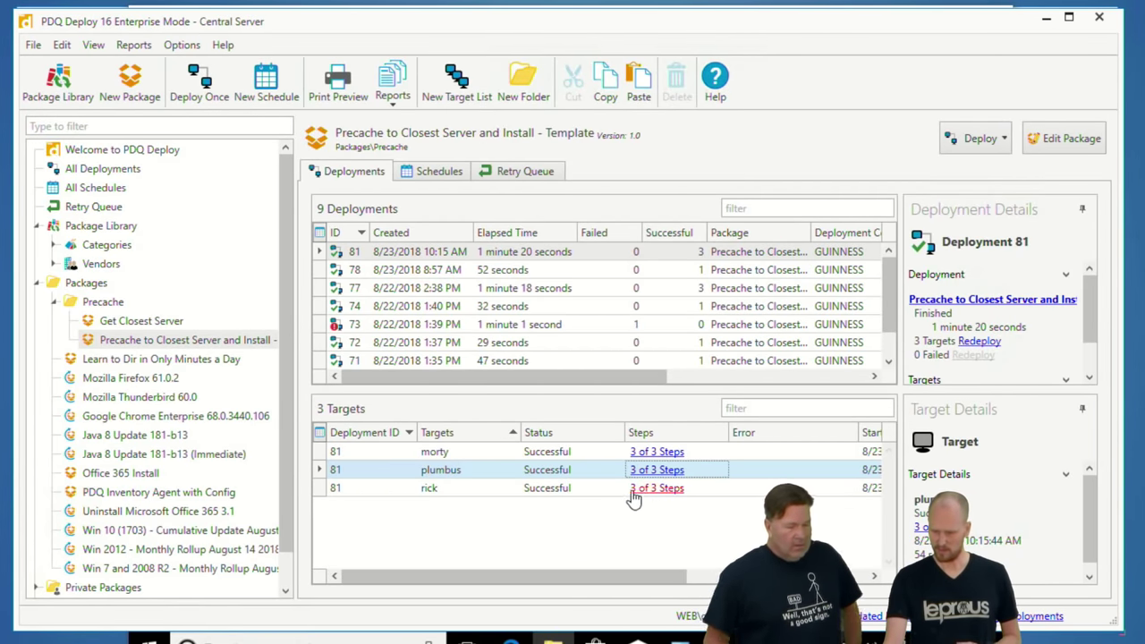
{"action": "left_click", "coordinate": [580, 491]}
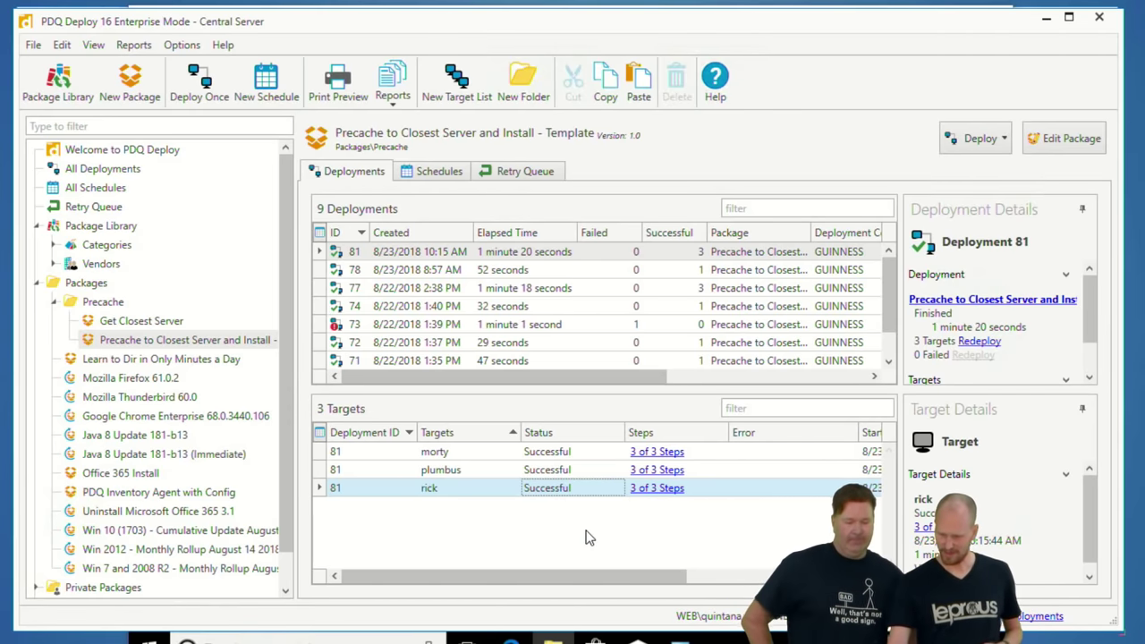
Start a one-time deployment of Precache to Closest Server and Install - Template and browse PDQ Inventory targets in the Chrome Enterprise (Old) collection.
{"action": "left_click", "coordinate": [195, 73]}
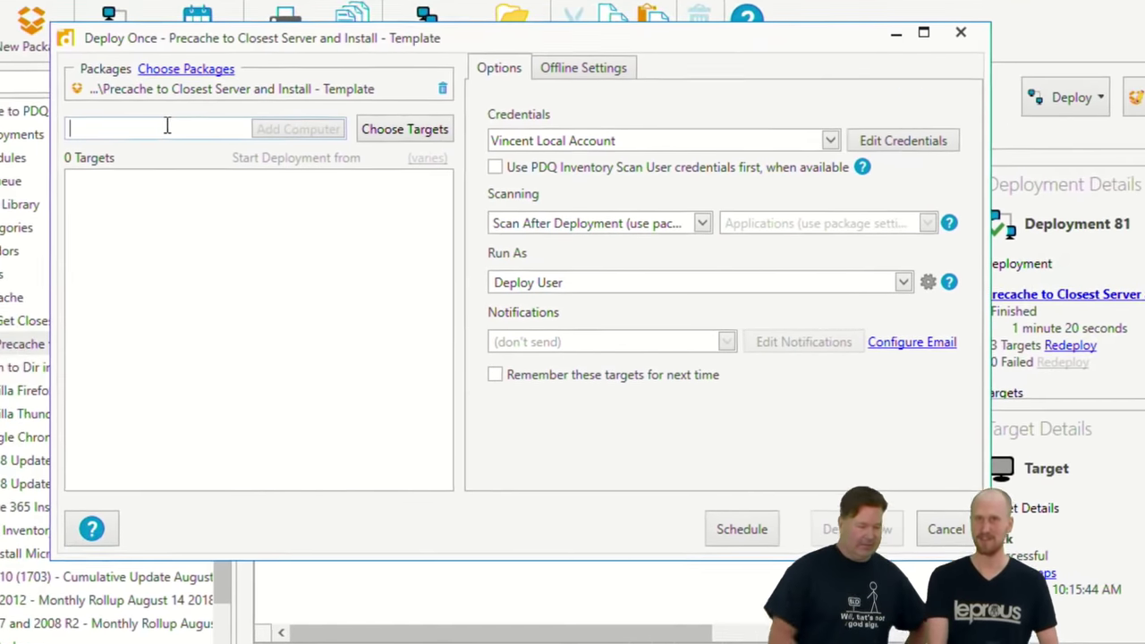
{"action": "left_click", "coordinate": [401, 129]}
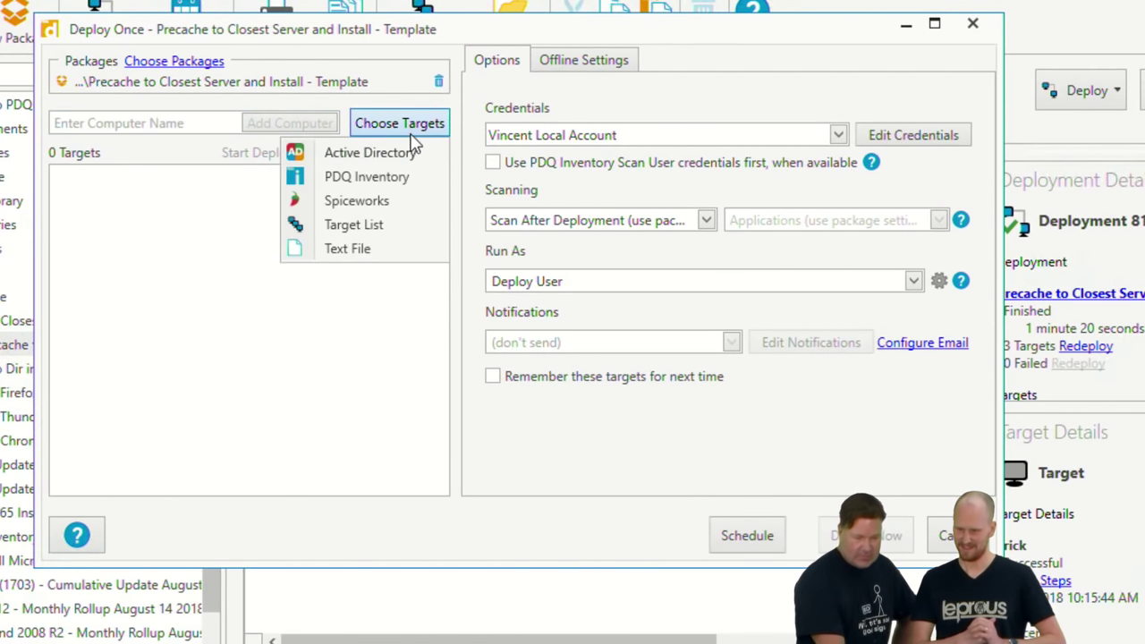
{"action": "left_click", "coordinate": [408, 175]}
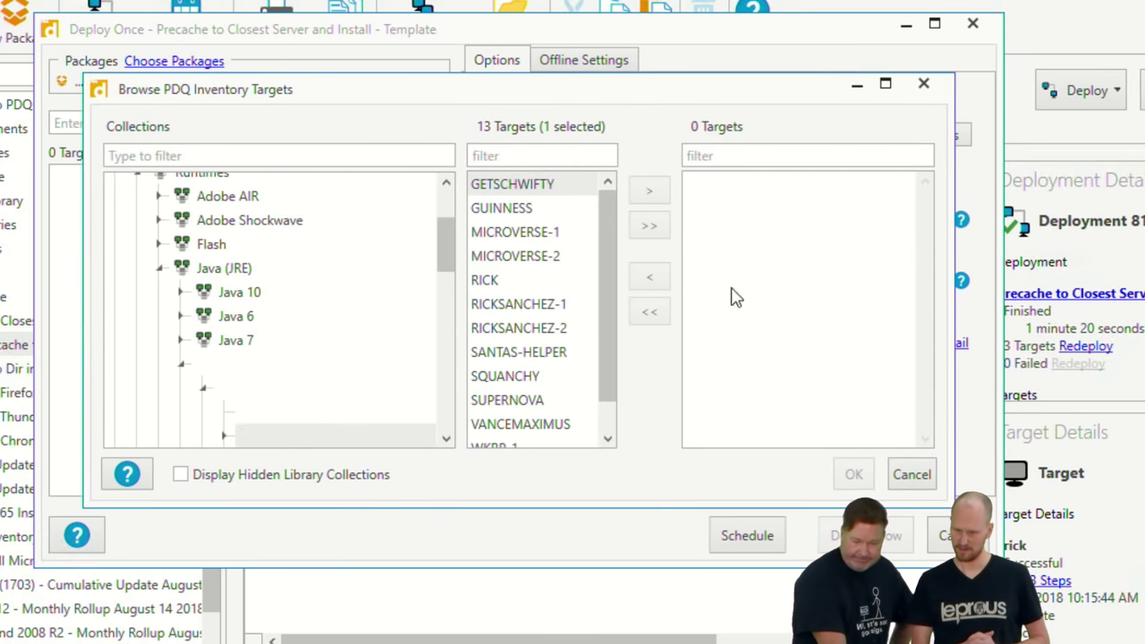
{"action": "scroll", "coordinate": [203, 314], "scroll_direction": "up", "scroll_amount": 2}
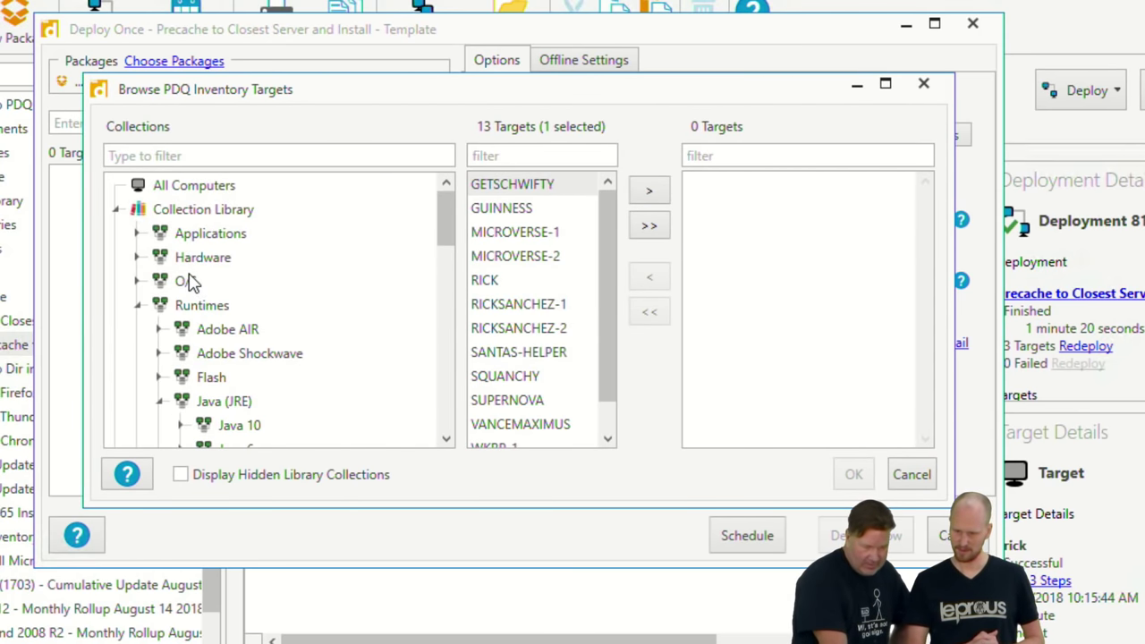
{"action": "left_click", "coordinate": [137, 233]}
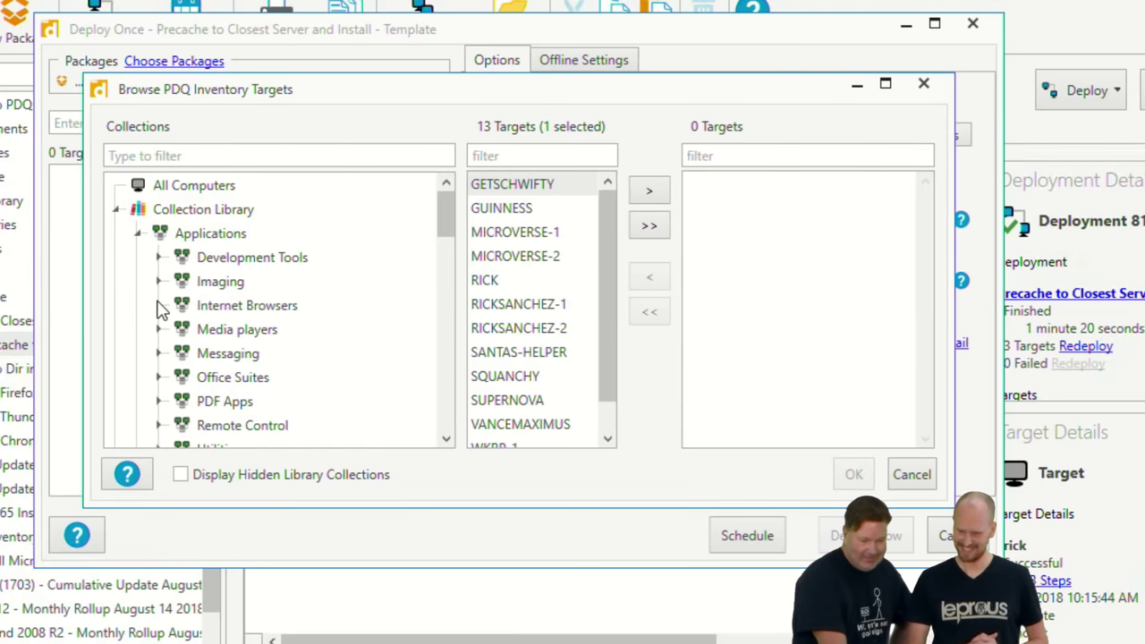
{"action": "left_click", "coordinate": [158, 305]}
{"action": "left_click", "coordinate": [181, 329]}
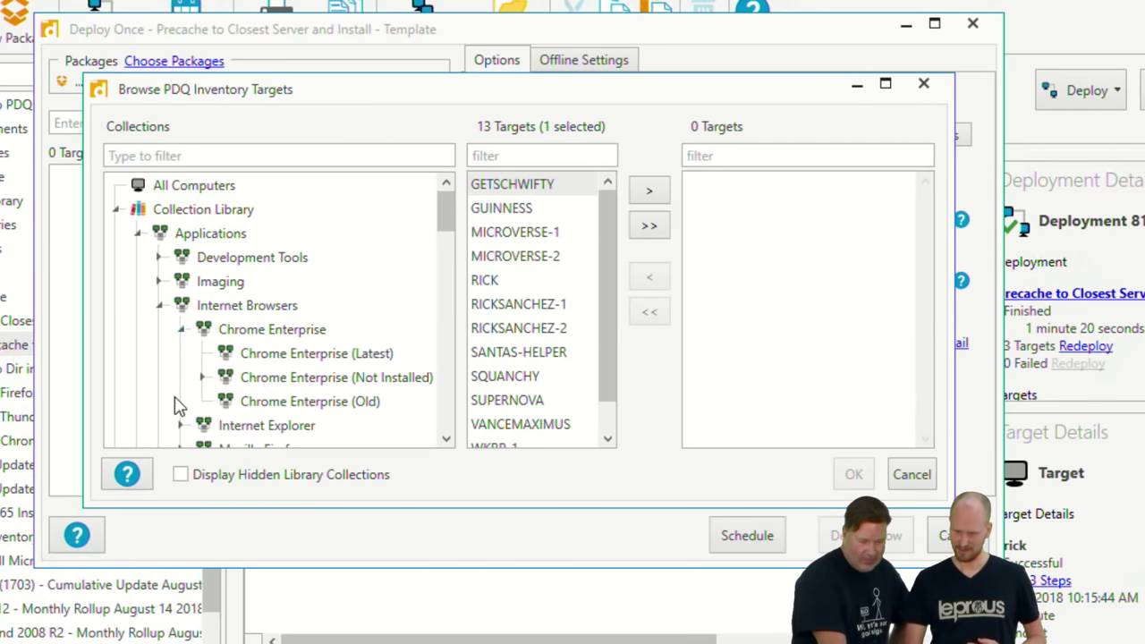
{"action": "left_click", "coordinate": [233, 399]}
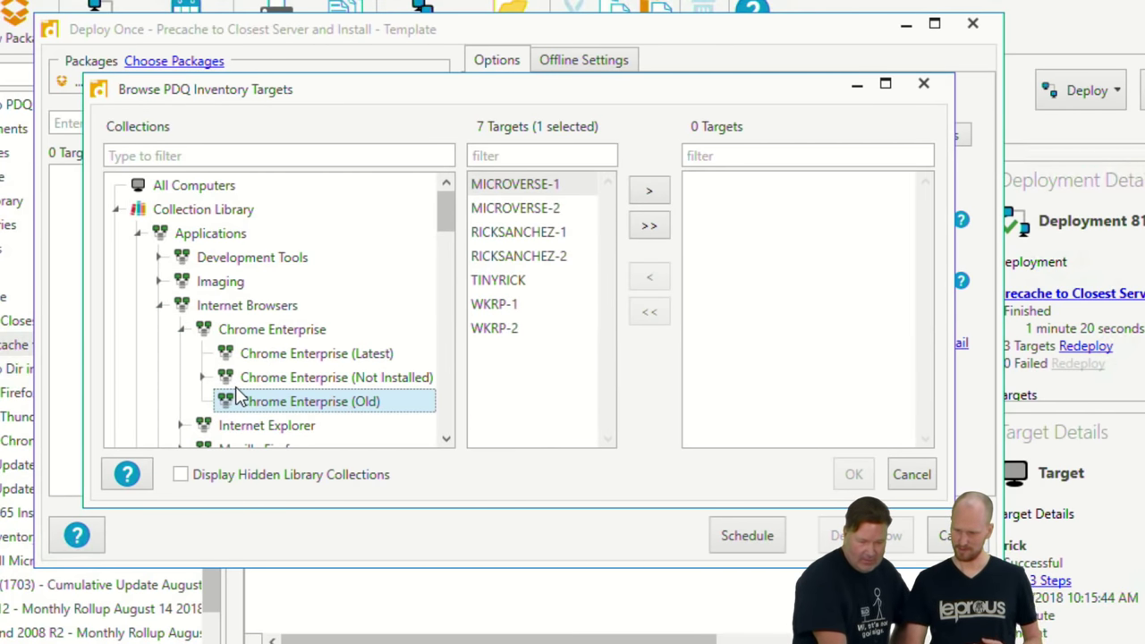
Add TINYRICK as the deployment target, deploy the package immediately, and select its target entry.
{"action": "left_click", "coordinate": [500, 283]}
{"action": "left_click", "coordinate": [651, 192]}
{"action": "left_click", "coordinate": [852, 474]}
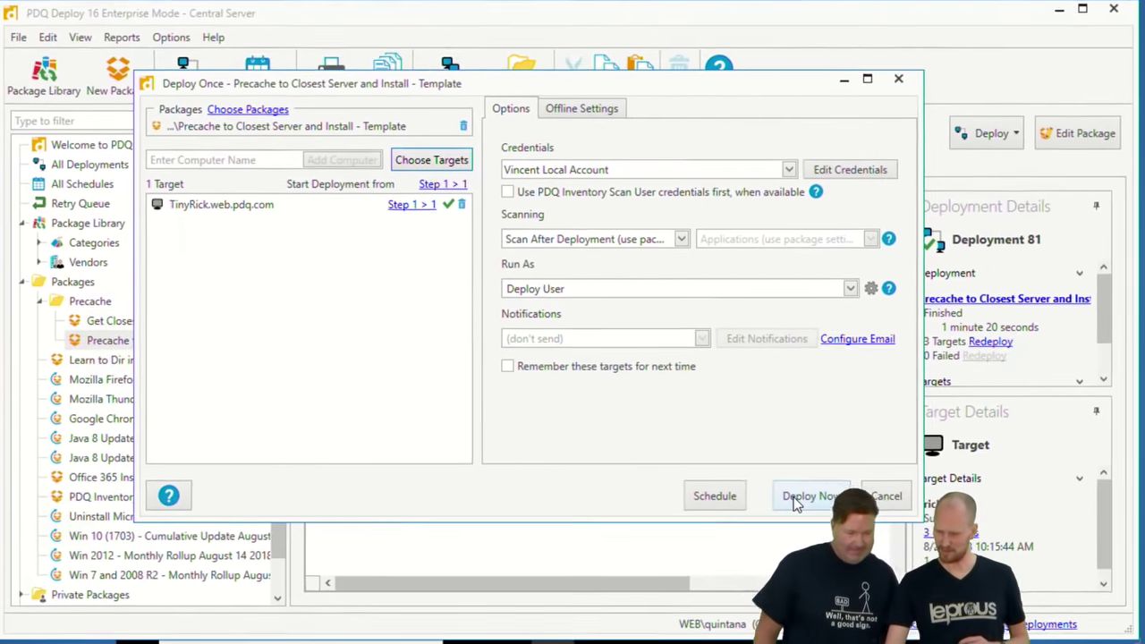
{"action": "left_click", "coordinate": [846, 546]}
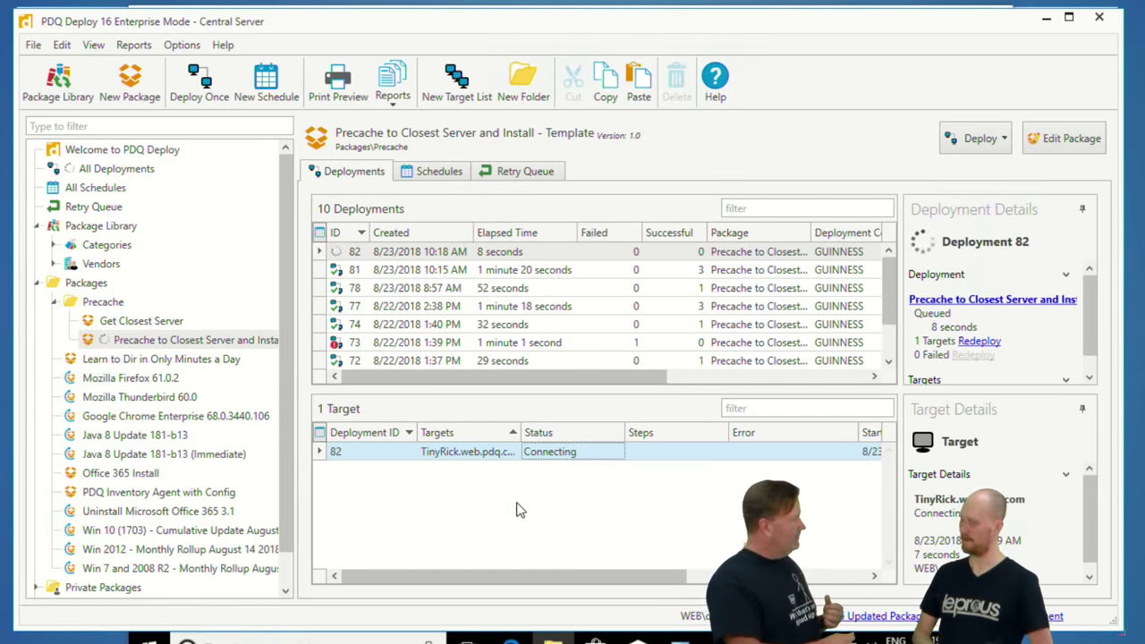
{"action": "left_click", "coordinate": [490, 452]}
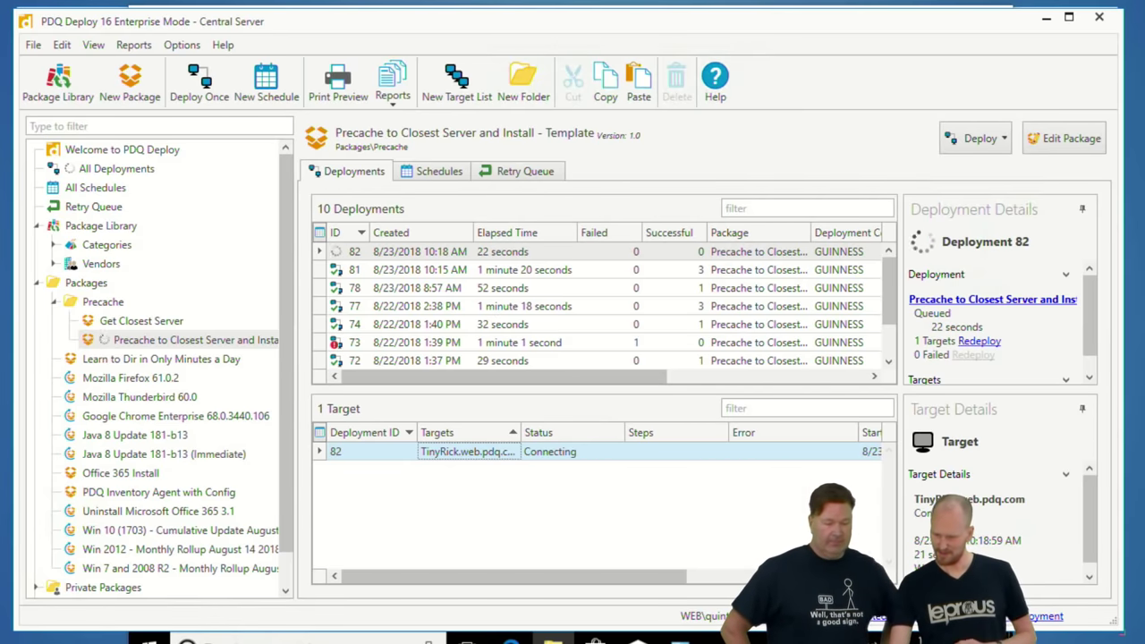
Switch to PDQ Inventory and select TINYRICK, check its deployment status in PDQ Deploy, and return to PDQ Inventory.
{"action": "key", "text": "alt+Tab"}
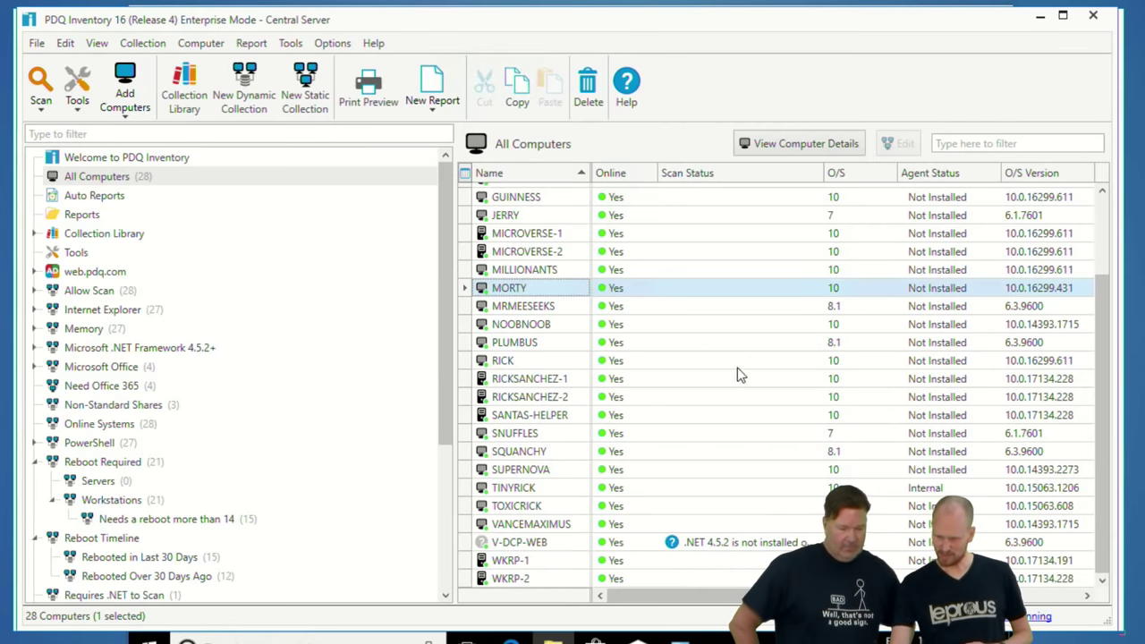
{"action": "left_click", "coordinate": [552, 493]}
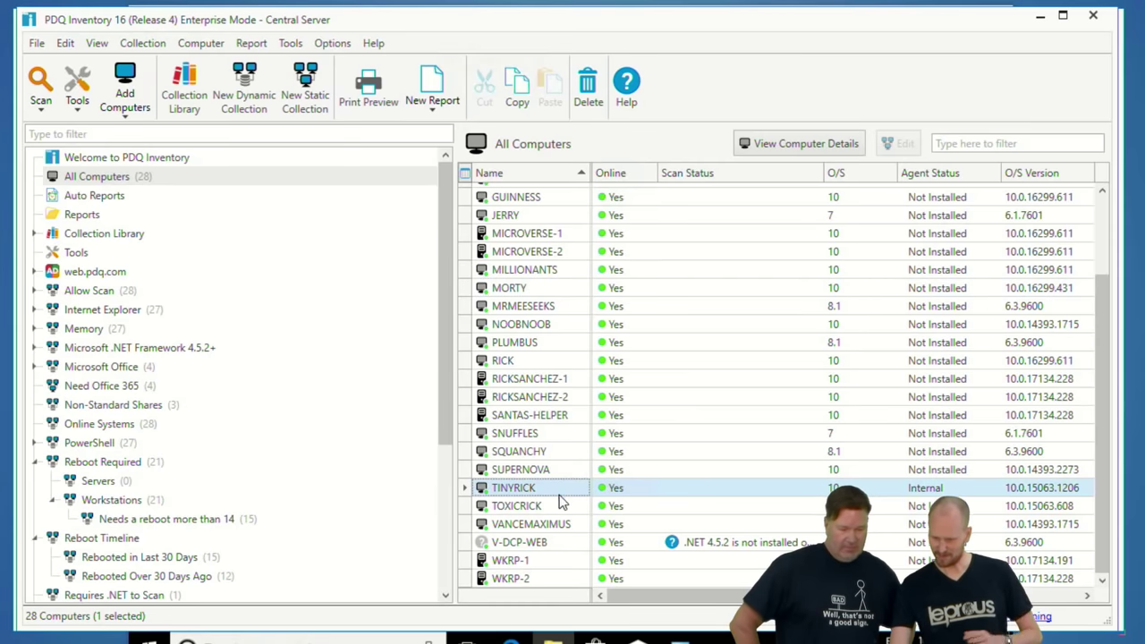
{"action": "key", "text": "alt+Tab"}
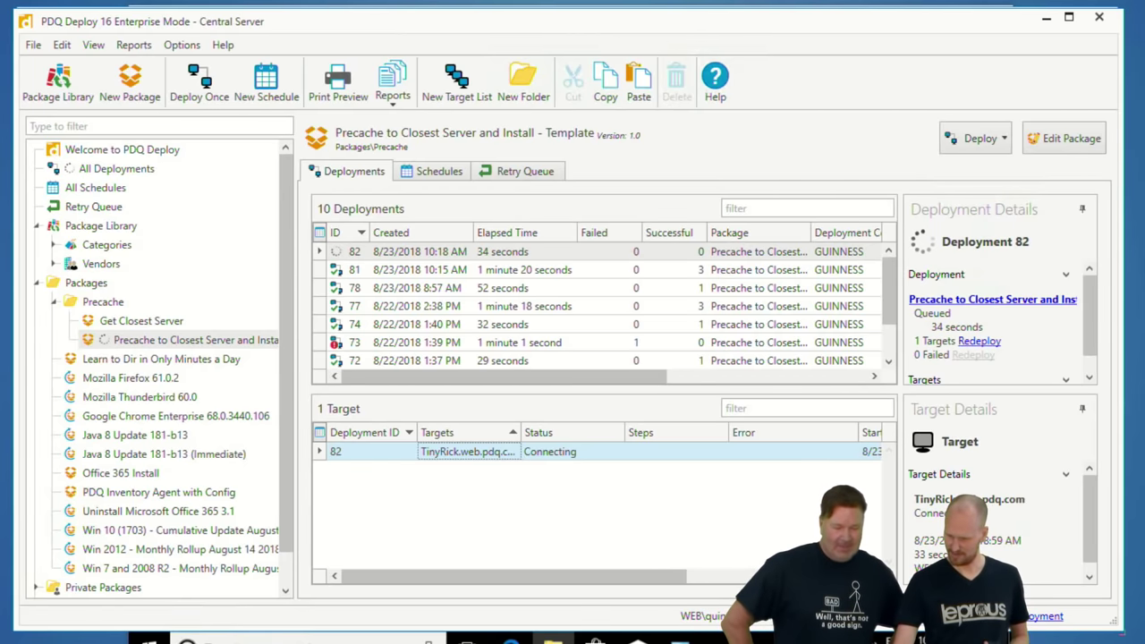
{"action": "mouse_move", "coordinate": [850, 637]}
{"action": "left_click", "coordinate": [849, 617]}
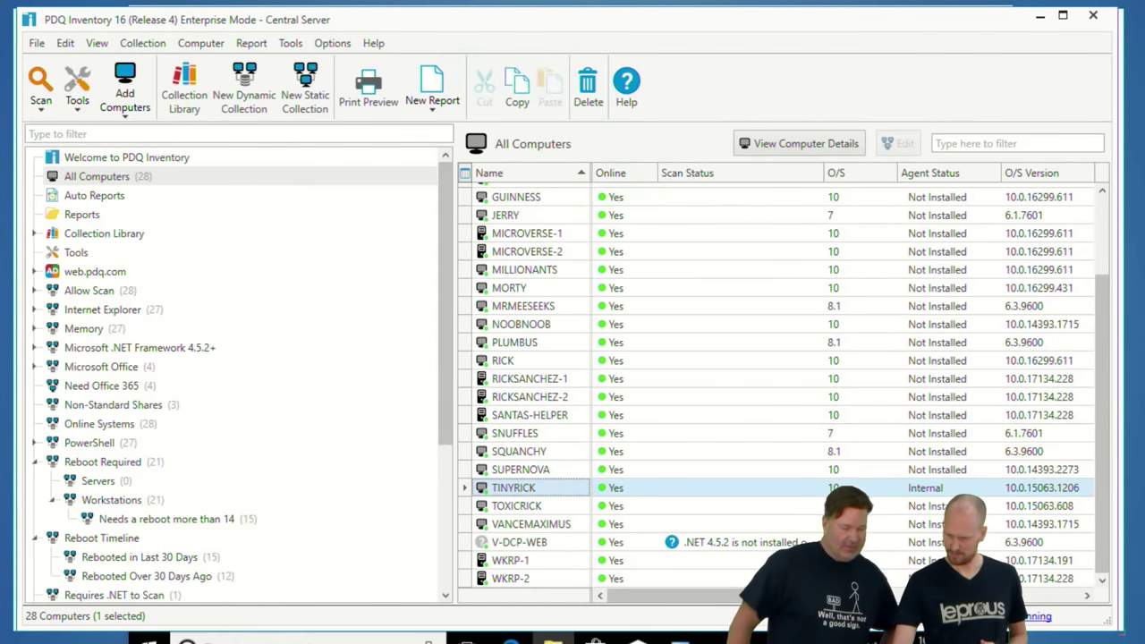
Open a Remote Desktop session to TINYRICK from PDQ Inventory and sign in with the account password.
{"action": "right_click", "coordinate": [524, 490]}
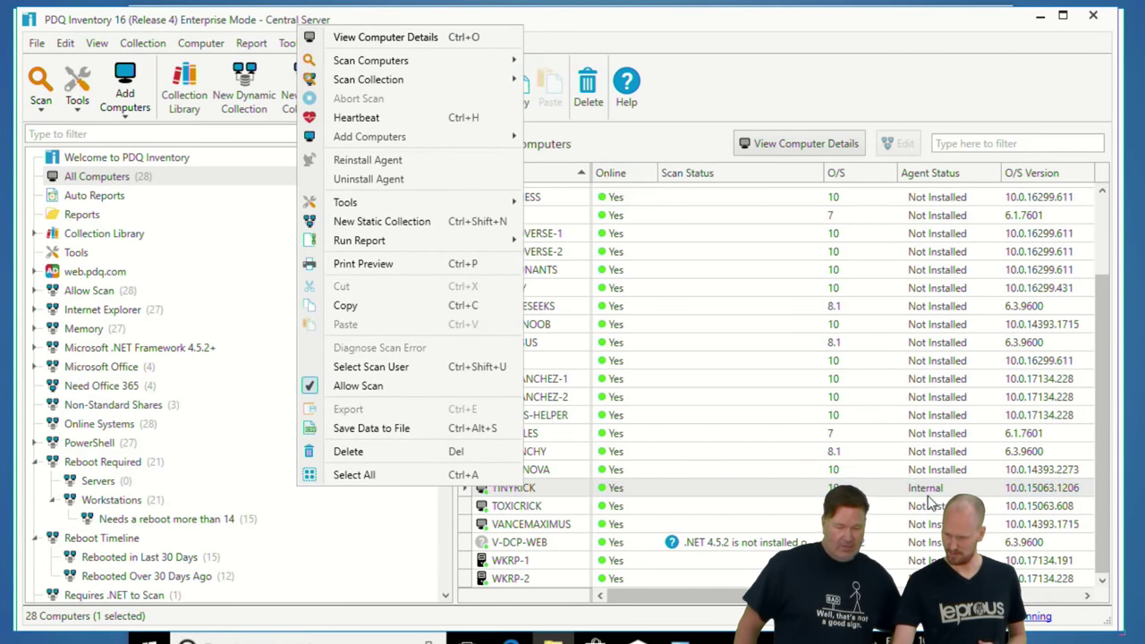
{"action": "key", "text": "Escape"}
{"action": "right_click", "coordinate": [513, 494]}
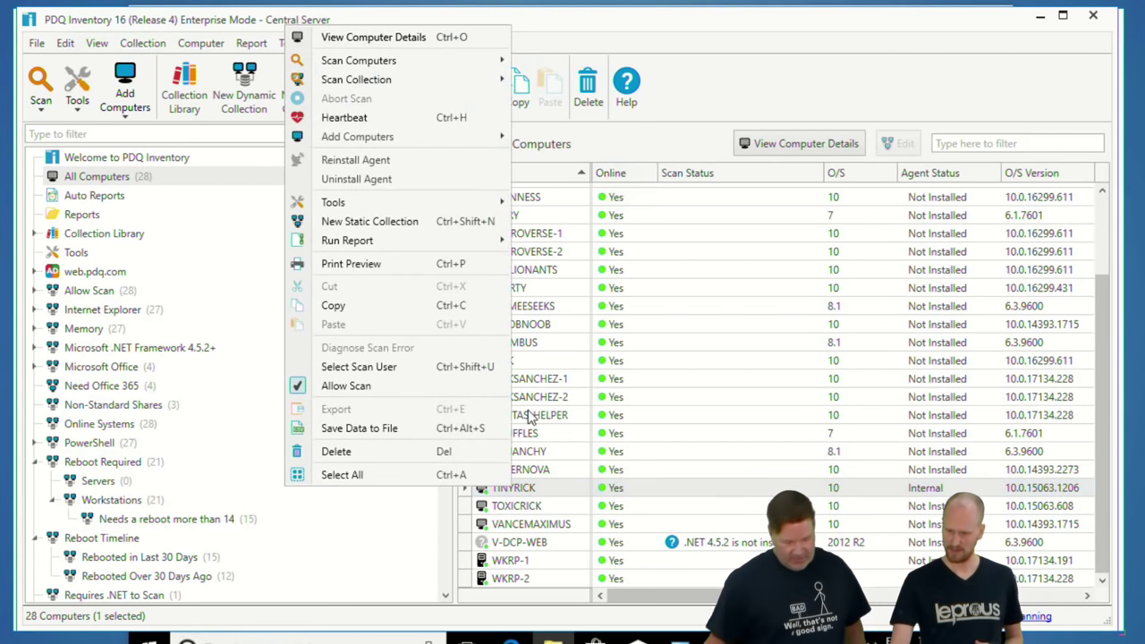
{"action": "mouse_move", "coordinate": [423, 206]}
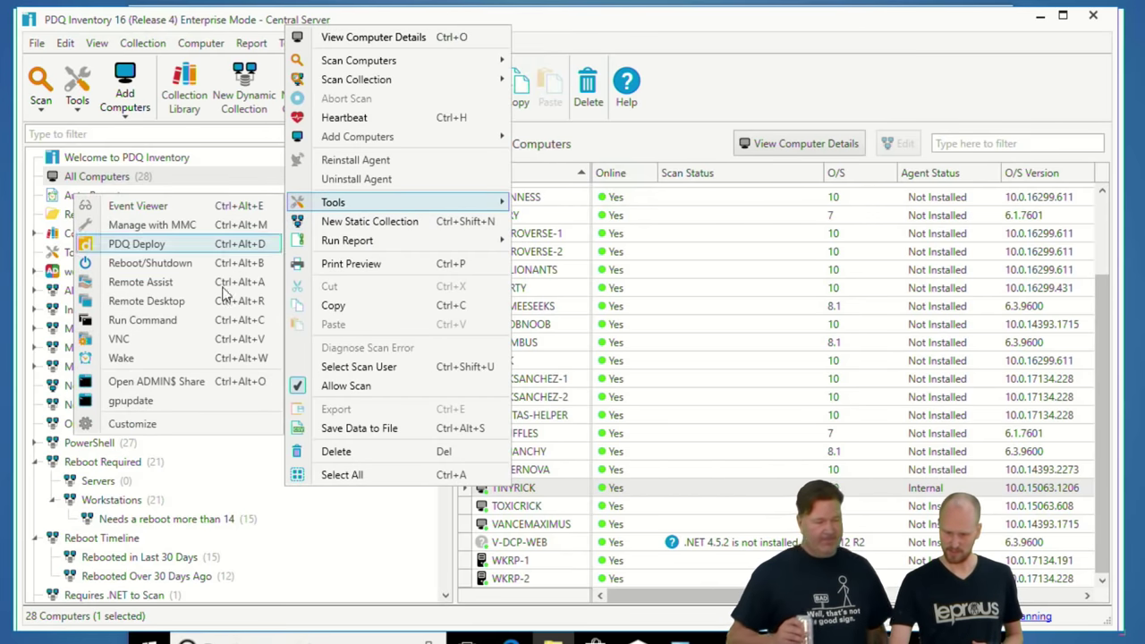
{"action": "left_click", "coordinate": [190, 303]}
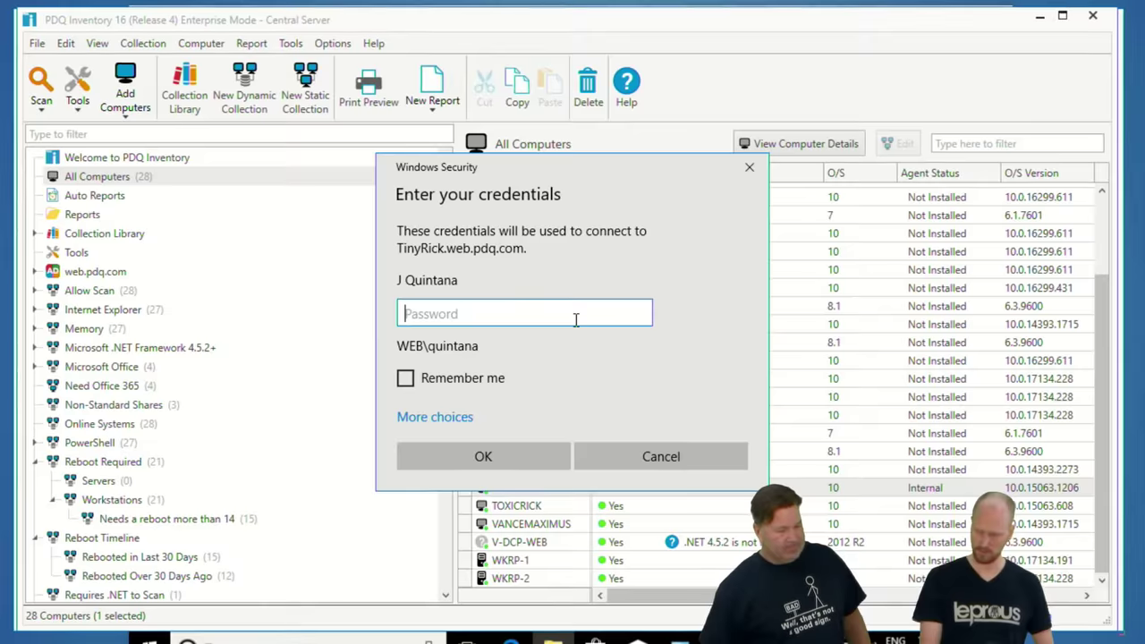
{"action": "type", "text": "••••••"}
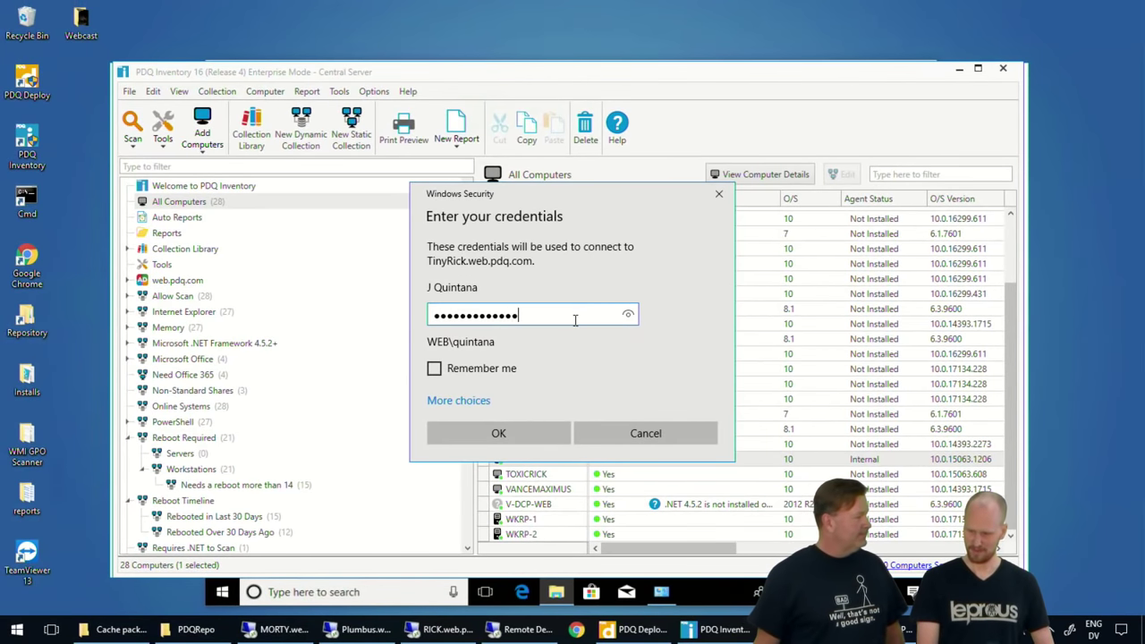
{"action": "key", "text": "Return"}
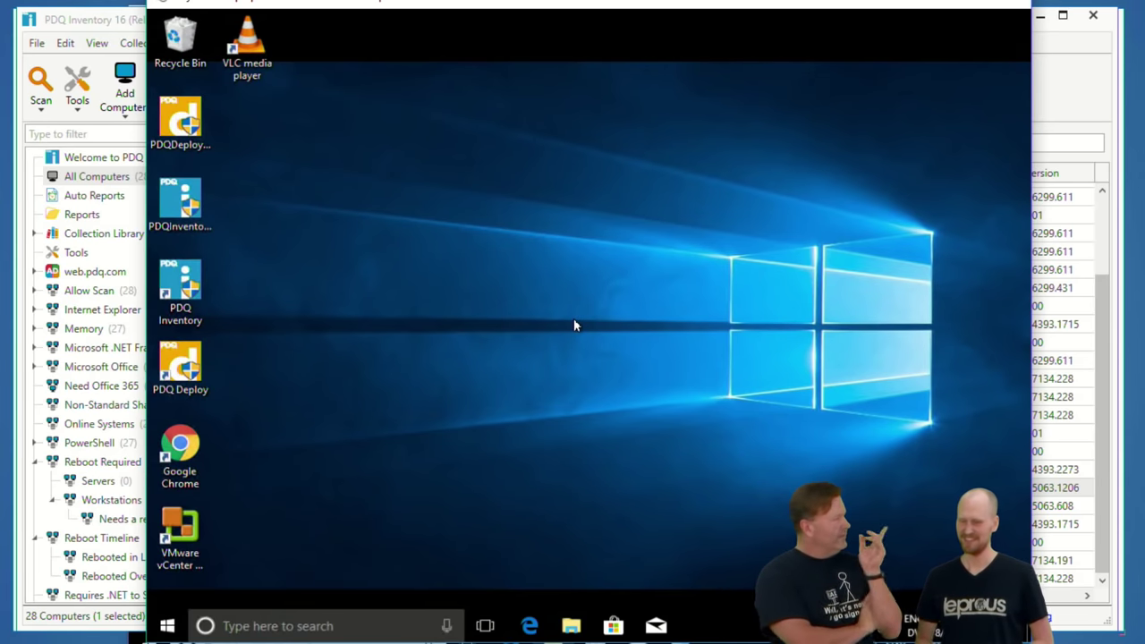
On the TinyRick remote desktop, browse File Explorer to Local Disk (C:) under This PC.
{"action": "key", "text": "ctrl+alt+Break"}
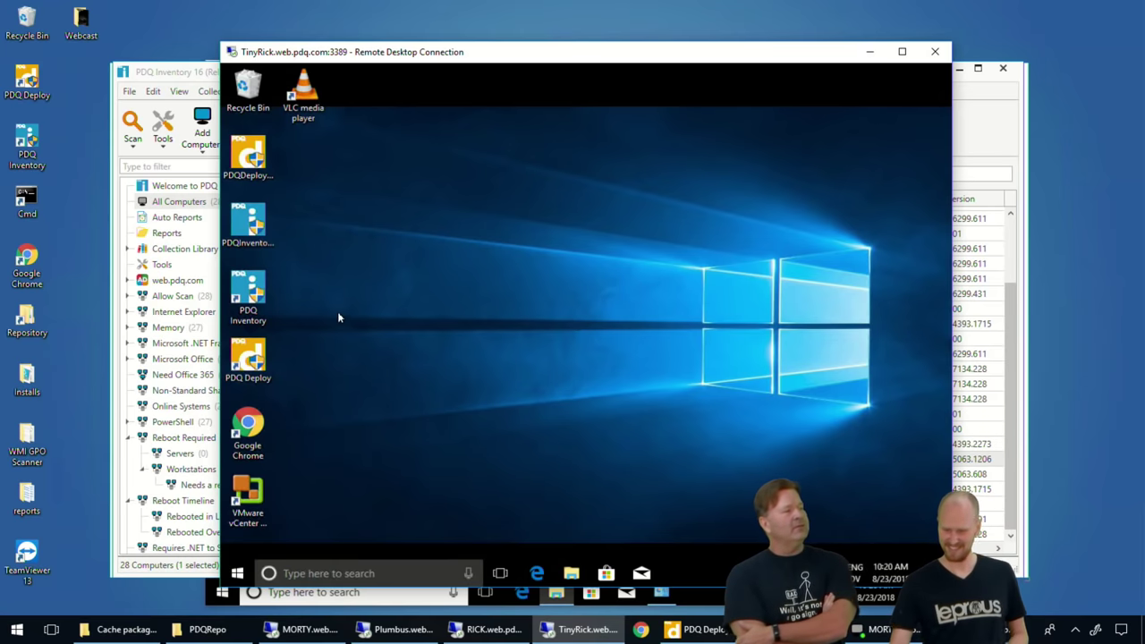
{"action": "left_click", "coordinate": [570, 572]}
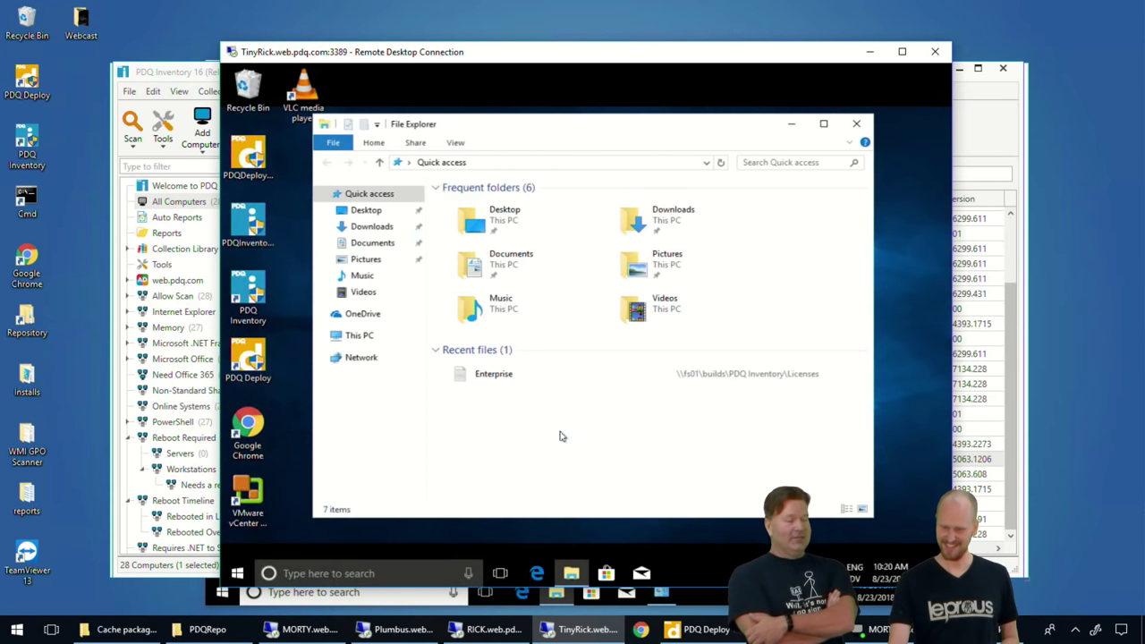
{"action": "left_click", "coordinate": [360, 334]}
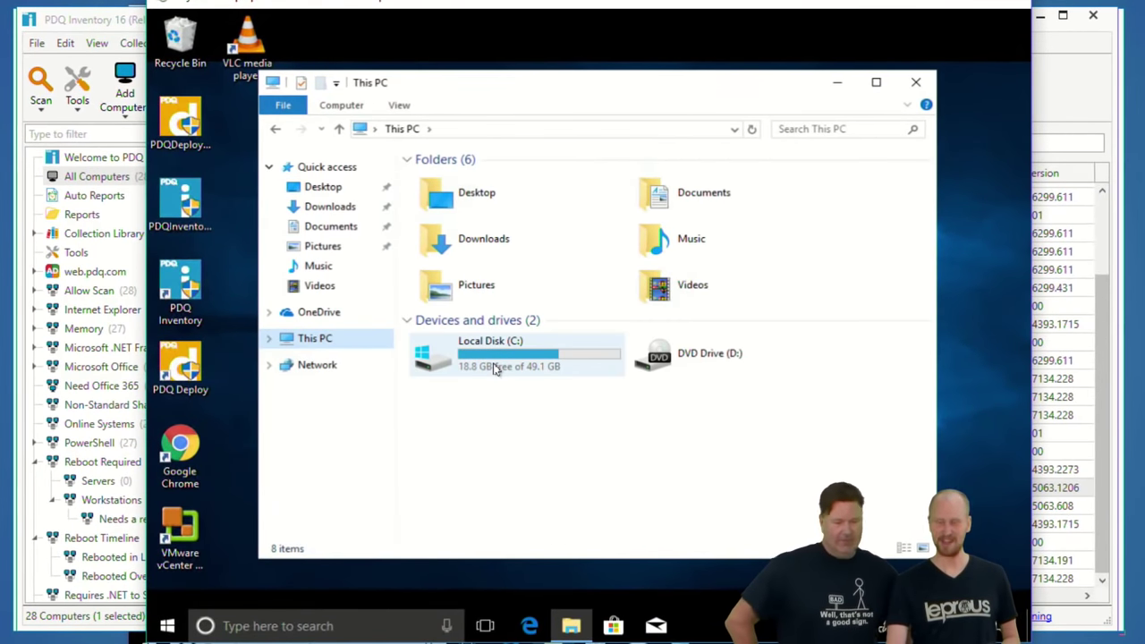
{"action": "left_click", "coordinate": [496, 370]}
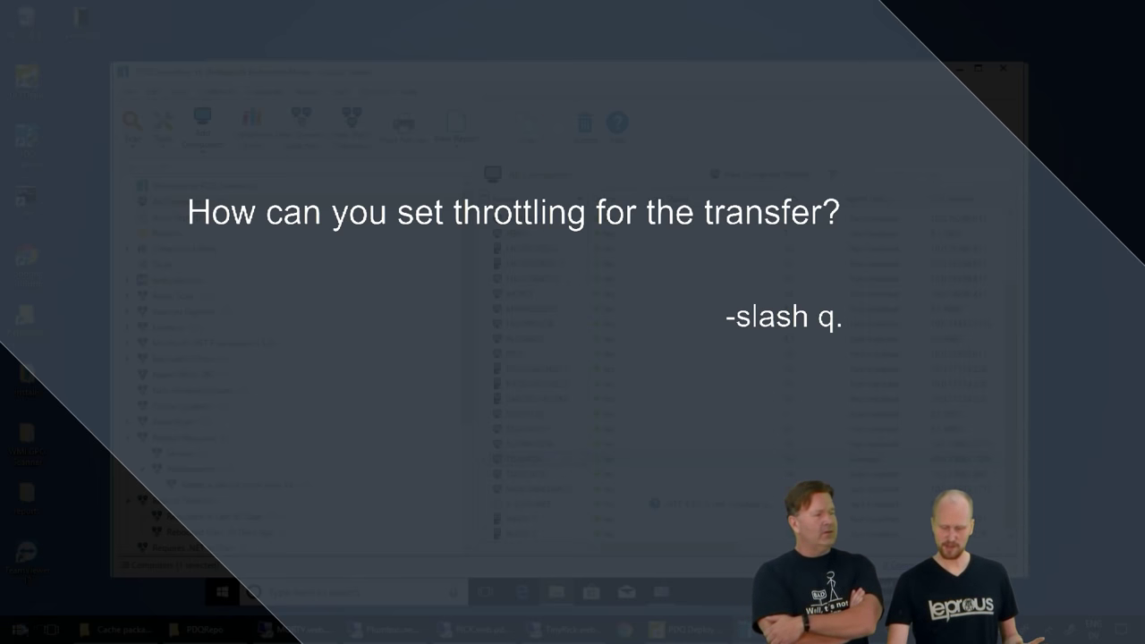
Open a Command Prompt and display the robocopy help with robocopy /?
{"action": "left_click", "coordinate": [20, 629]}
{"action": "type", "text": "cmd"}
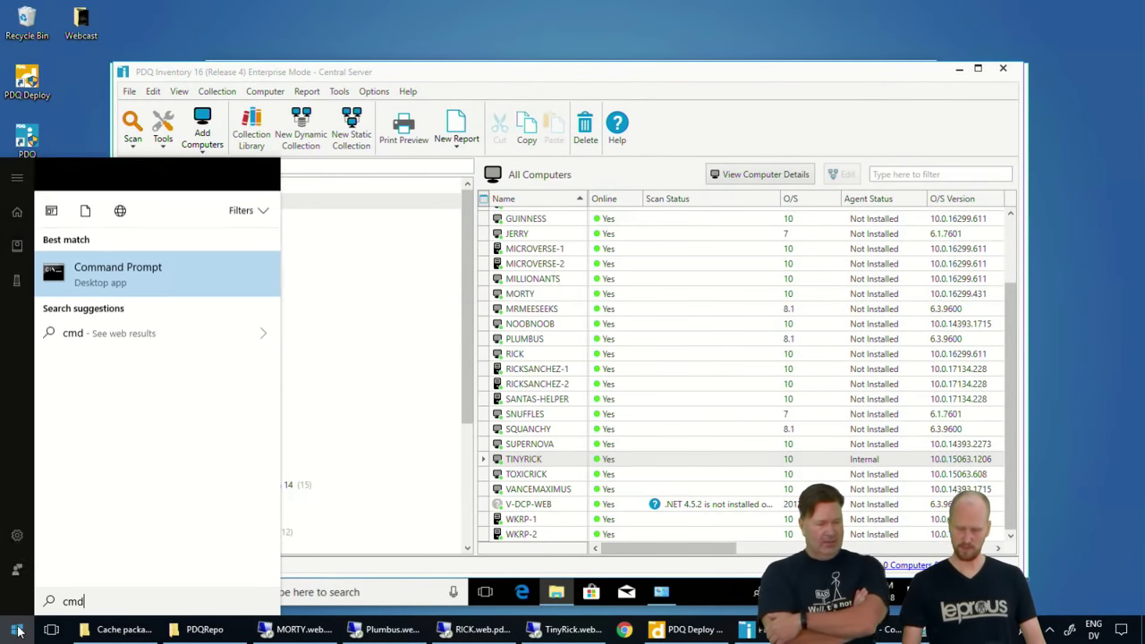
{"action": "left_click", "coordinate": [125, 237]}
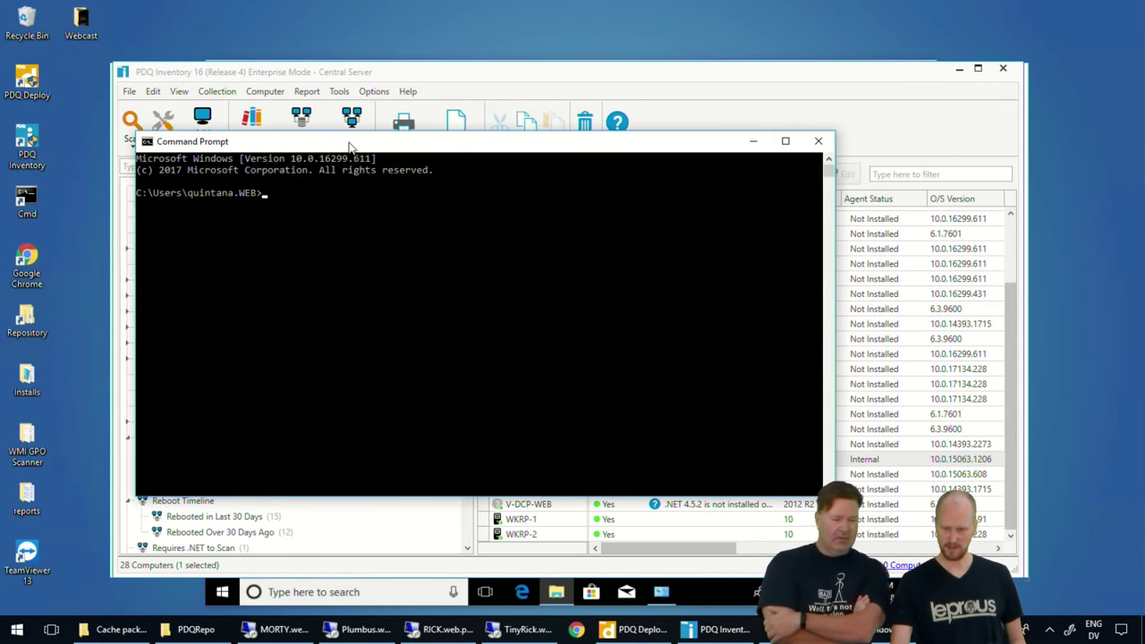
{"action": "left_click_drag", "start_coordinate": [351, 145], "coordinate": [401, 159]}
{"action": "type", "text": "robo"}
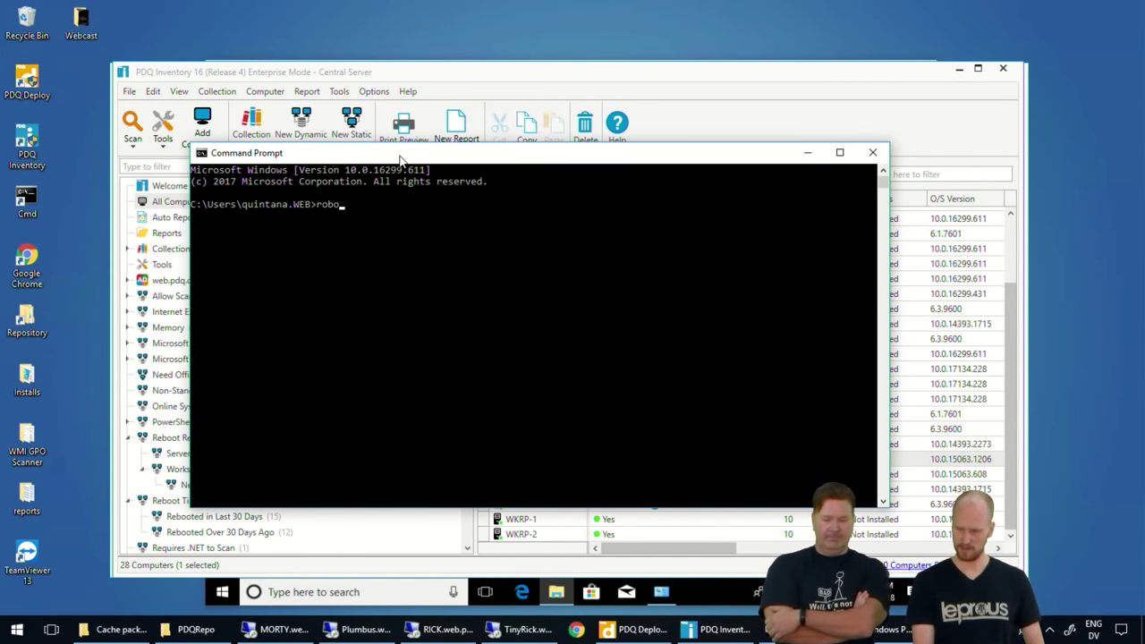
{"action": "type", "text": "copy /?"}
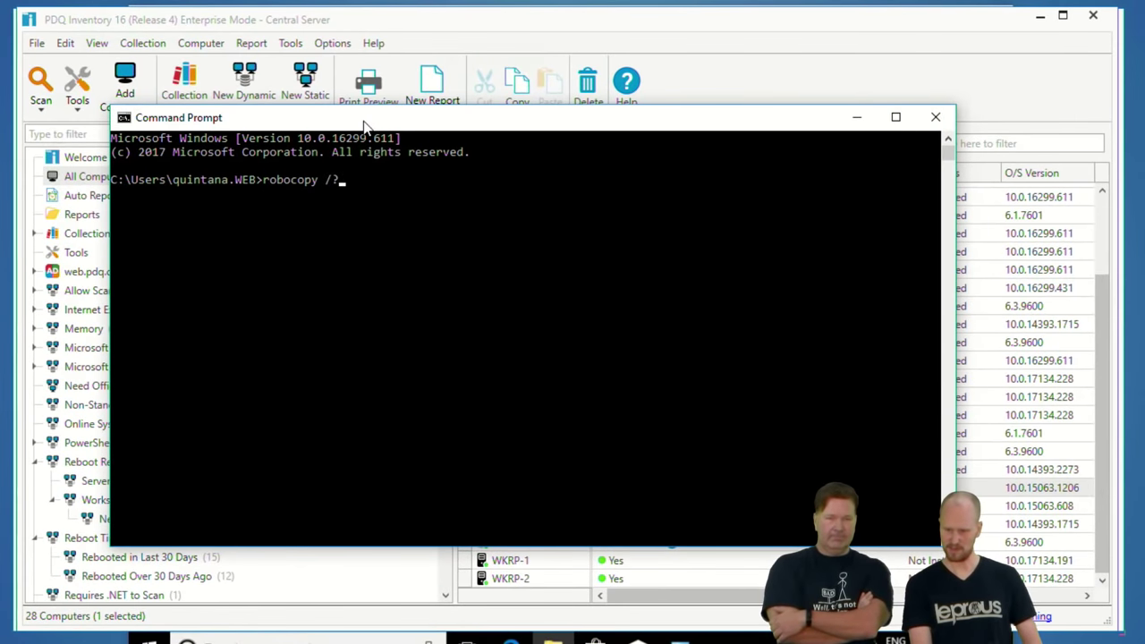
{"action": "key", "text": "Return"}
Examine the robocopy file selection, retry and logging options for a throttling setting, and close the Command Prompt.
{"action": "scroll", "coordinate": [474, 334], "scroll_direction": "up", "scroll_amount": 7}
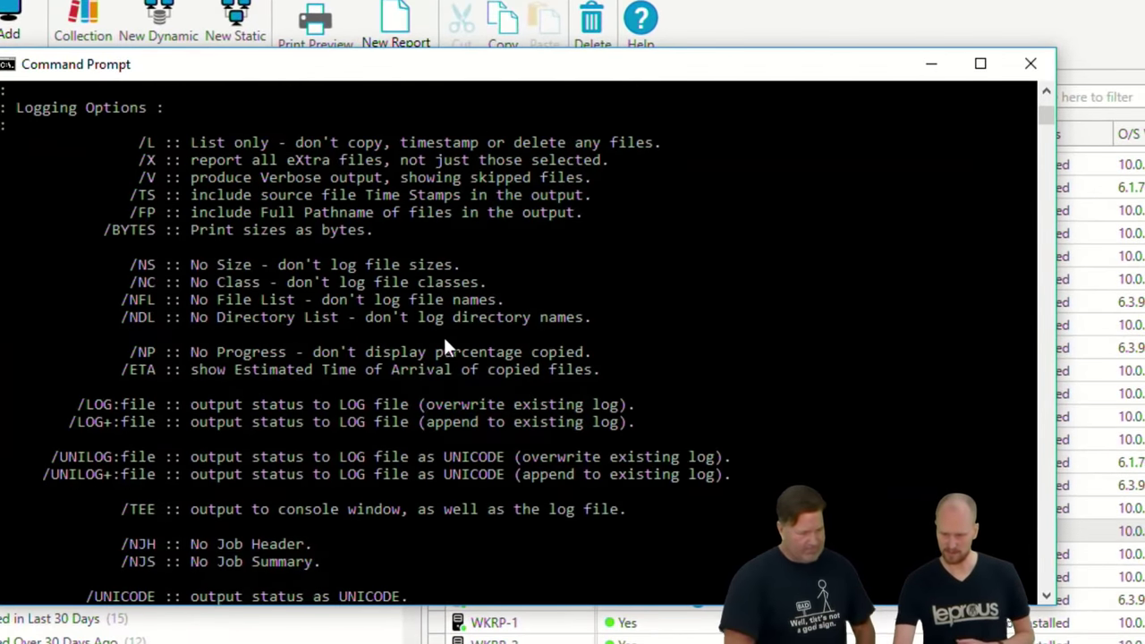
{"action": "scroll", "coordinate": [441, 339], "scroll_direction": "up", "scroll_amount": 2}
{"action": "scroll", "coordinate": [439, 340], "scroll_direction": "down", "scroll_amount": 1}
{"action": "scroll", "coordinate": [438, 338], "scroll_direction": "down", "scroll_amount": 2}
{"action": "scroll", "coordinate": [446, 339], "scroll_direction": "down", "scroll_amount": 4}
{"action": "scroll", "coordinate": [447, 341], "scroll_direction": "up", "scroll_amount": 5}
{"action": "scroll", "coordinate": [688, 261], "scroll_direction": "up", "scroll_amount": 1}
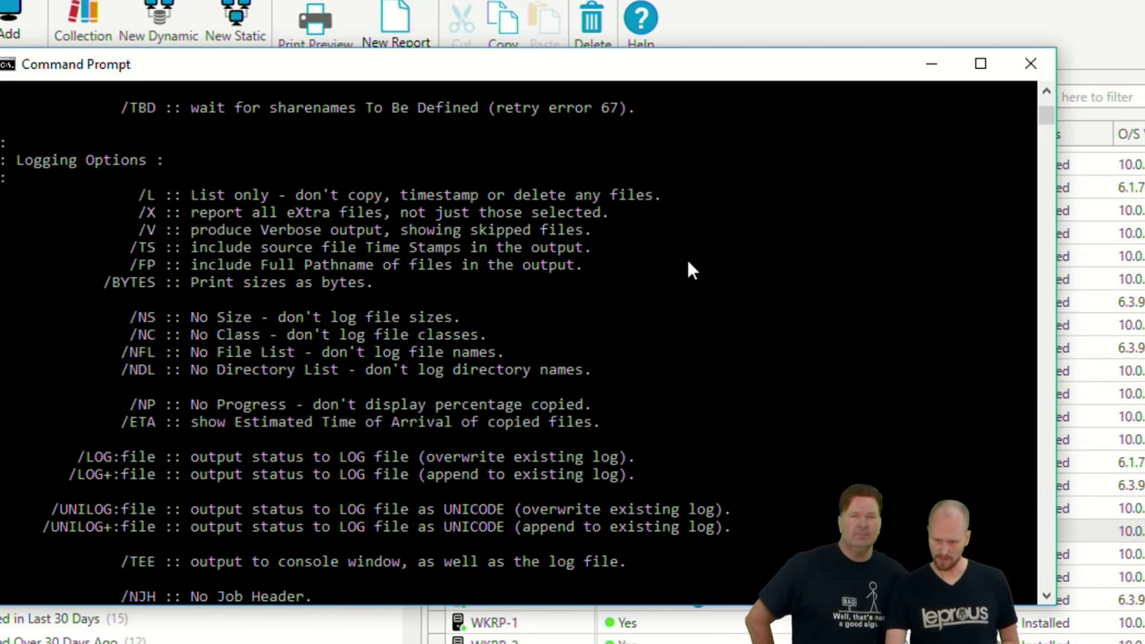
{"action": "scroll", "coordinate": [680, 277], "scroll_direction": "up", "scroll_amount": 4}
{"action": "scroll", "coordinate": [677, 292], "scroll_direction": "up", "scroll_amount": 3}
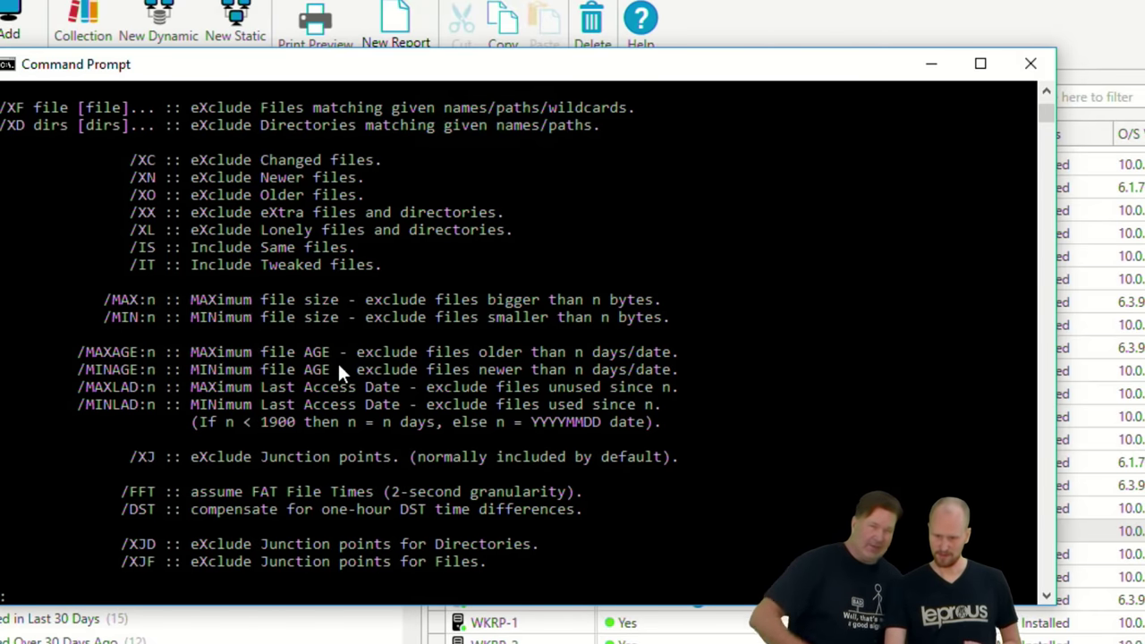
{"action": "scroll", "coordinate": [357, 346], "scroll_direction": "down", "scroll_amount": 2}
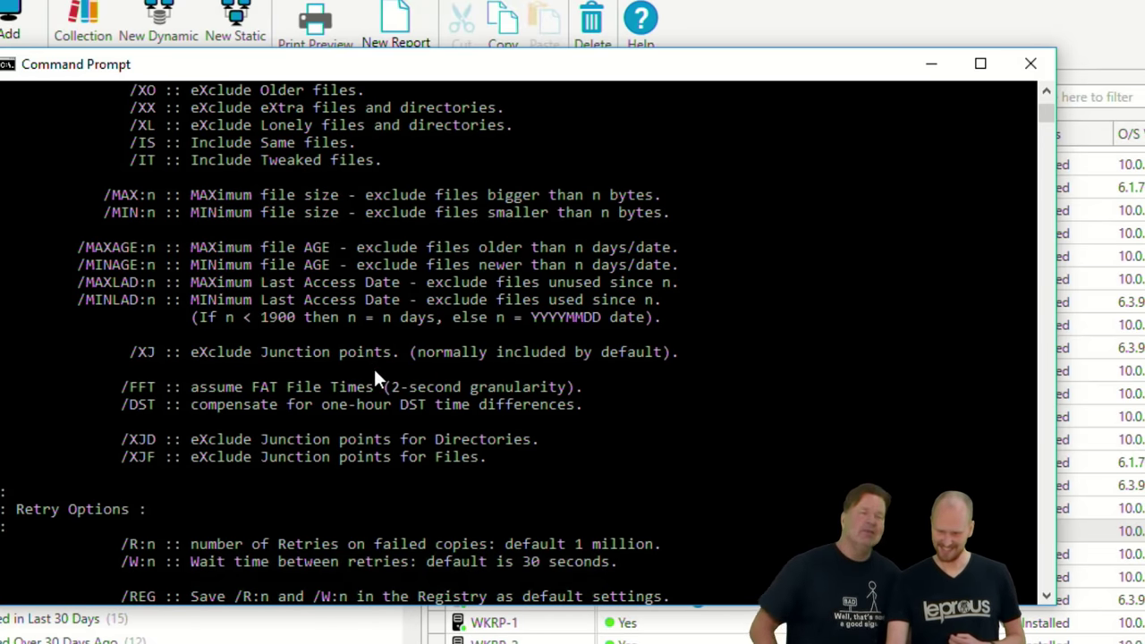
{"action": "scroll", "coordinate": [464, 395], "scroll_direction": "up", "scroll_amount": 2}
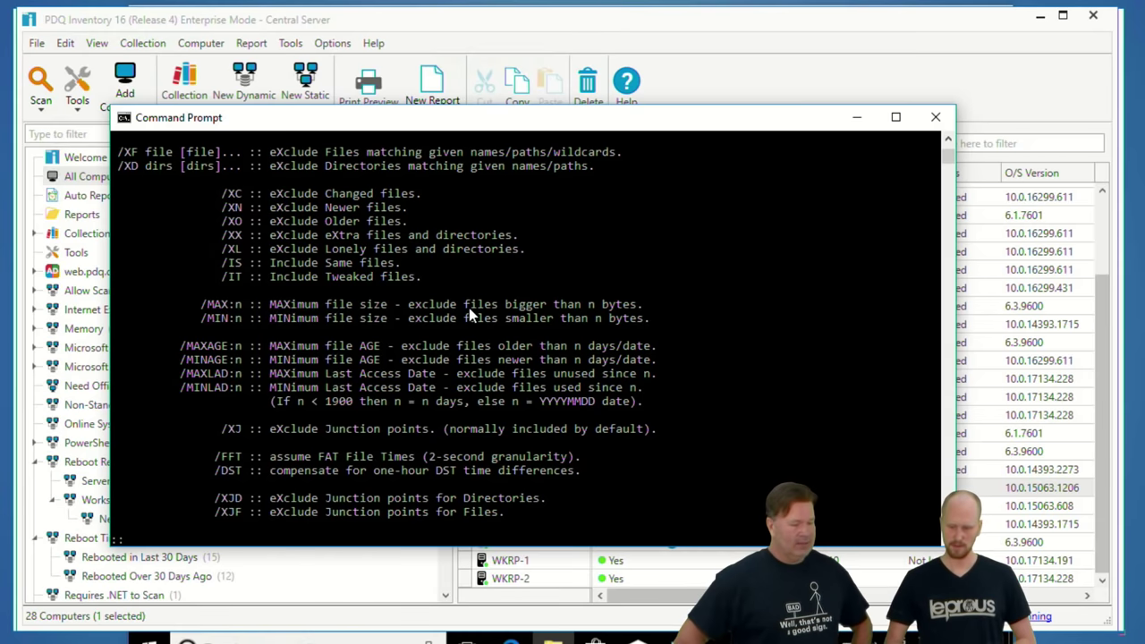
{"action": "scroll", "coordinate": [438, 324], "scroll_direction": "down", "scroll_amount": 8}
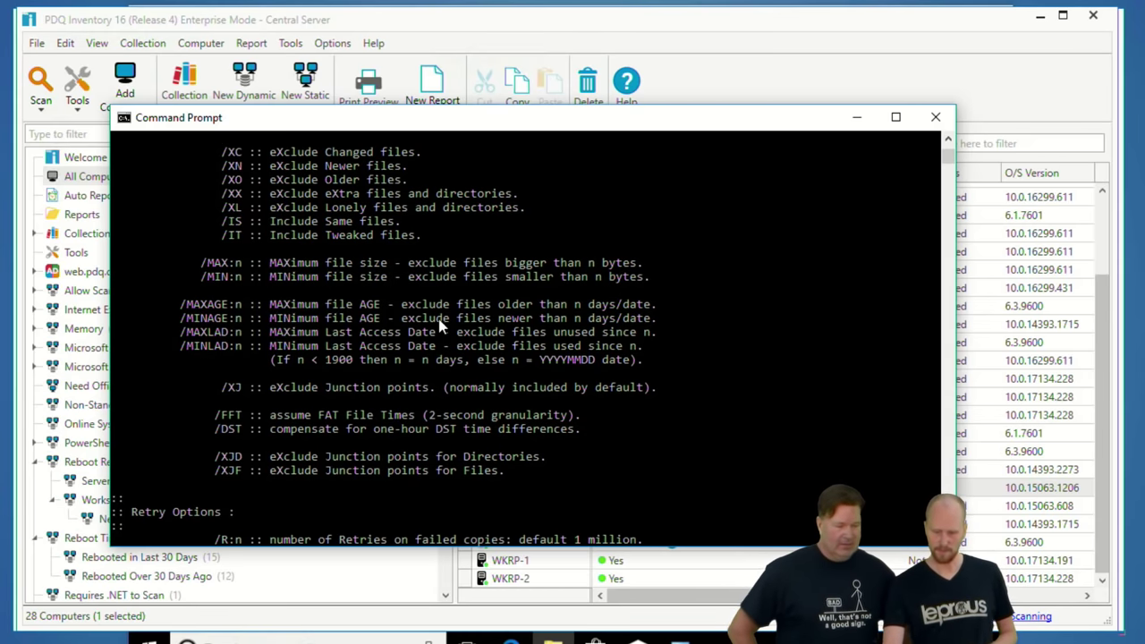
{"action": "scroll", "coordinate": [438, 324], "scroll_direction": "down", "scroll_amount": 6}
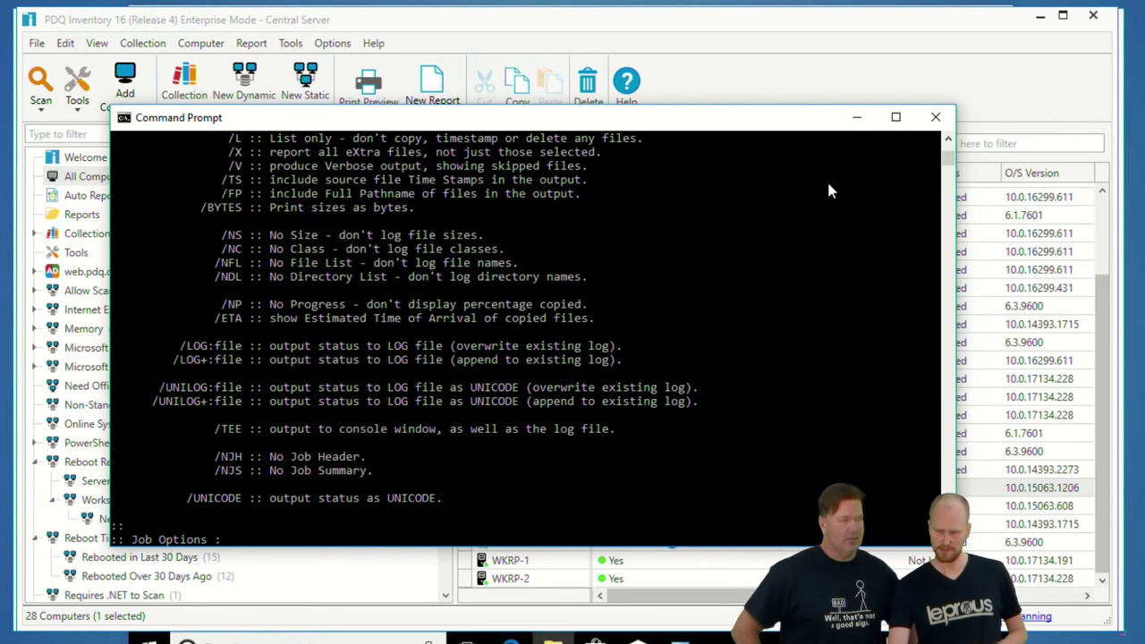
{"action": "left_click", "coordinate": [928, 123]}
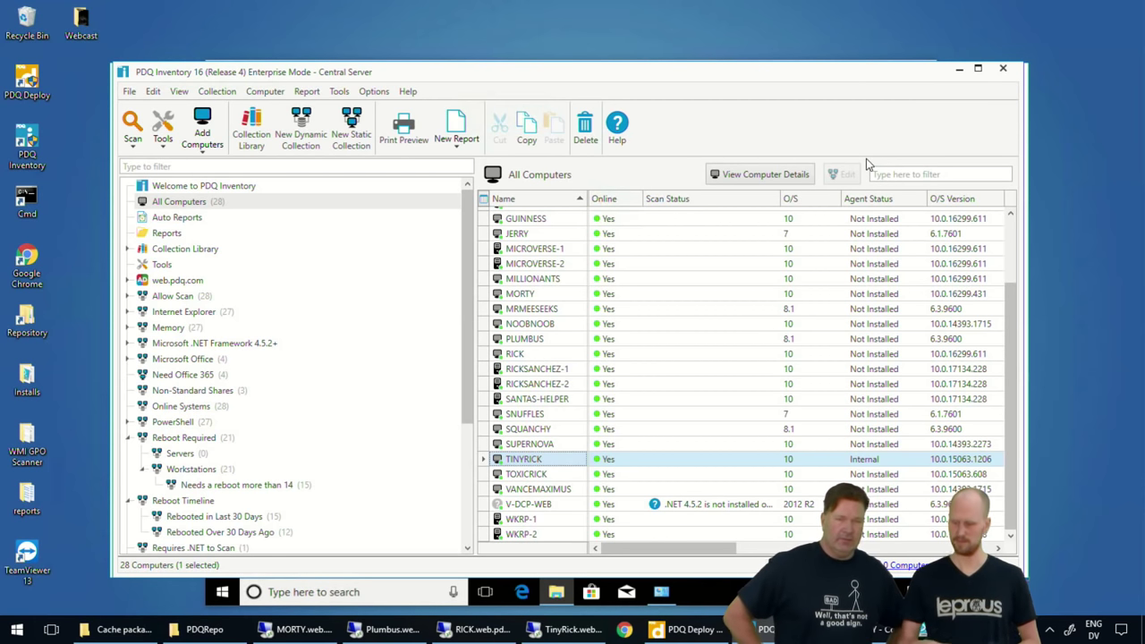
Switch to PDQ Deploy and check the TinyRick target entry of deployment 82.
{"action": "key", "text": "alt+Tab"}
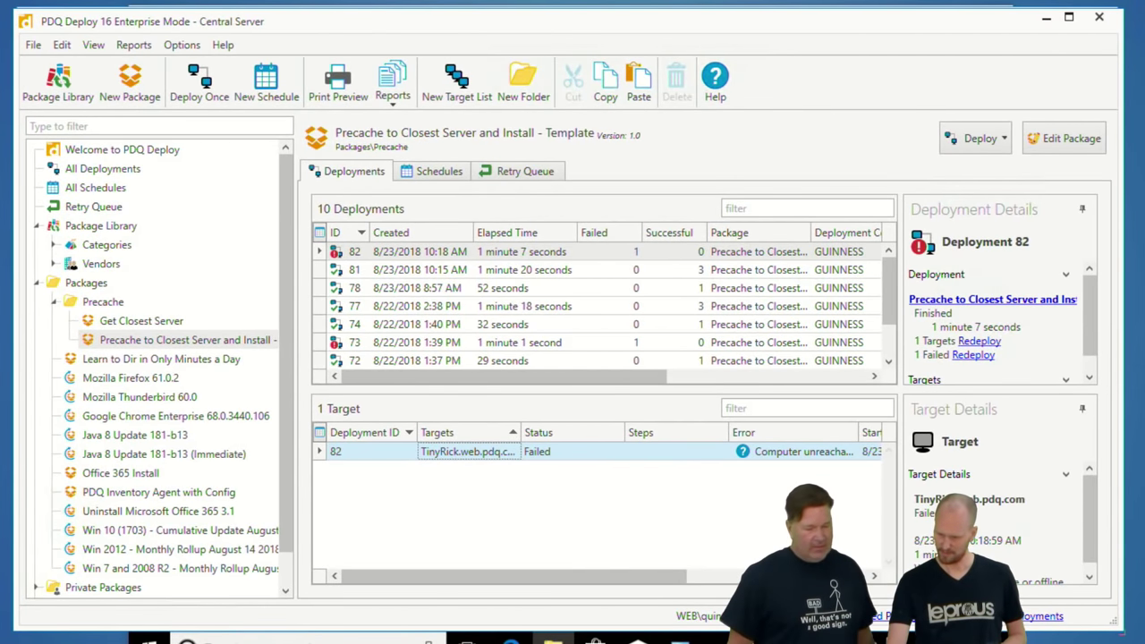
{"action": "left_click", "coordinate": [369, 452]}
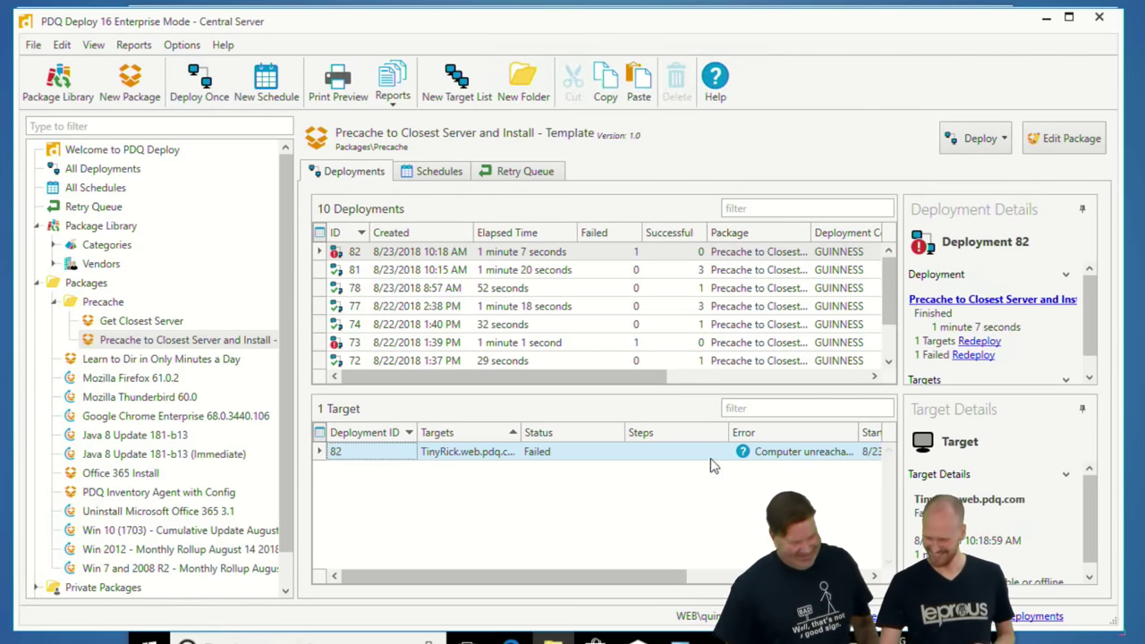
{"action": "left_click_drag", "start_coordinate": [557, 580], "coordinate": [494, 562]}
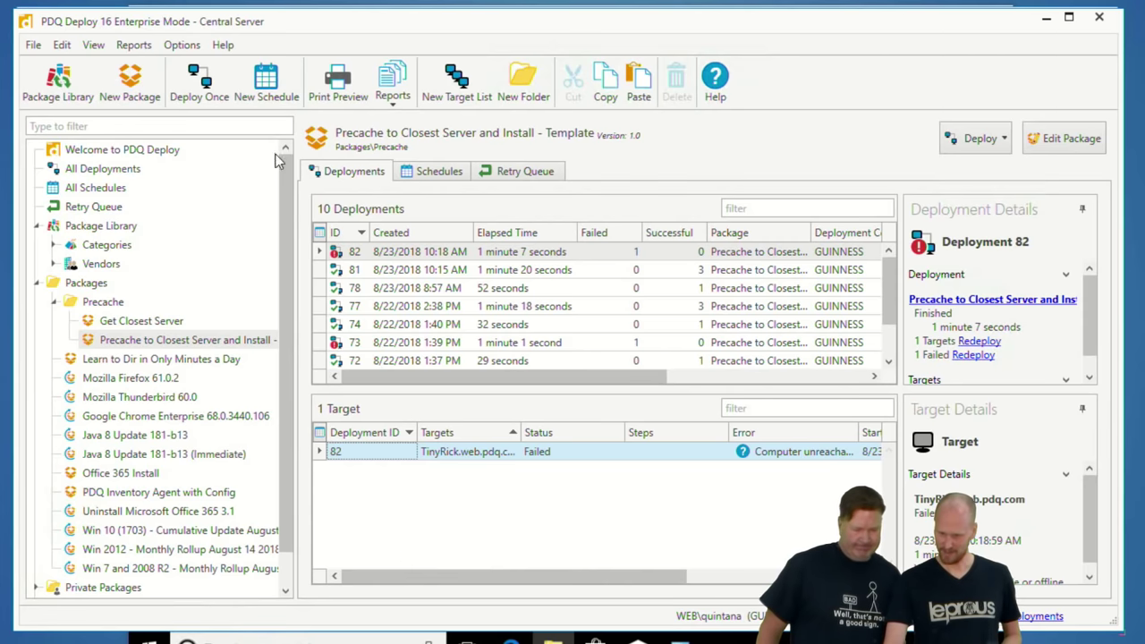
Deploy the Precache to Closest Server and Install package immediately to ALANRAILS, chosen from PDQ Inventory's Chrome Enterprise (Not Installed) collection.
{"action": "left_click", "coordinate": [190, 85]}
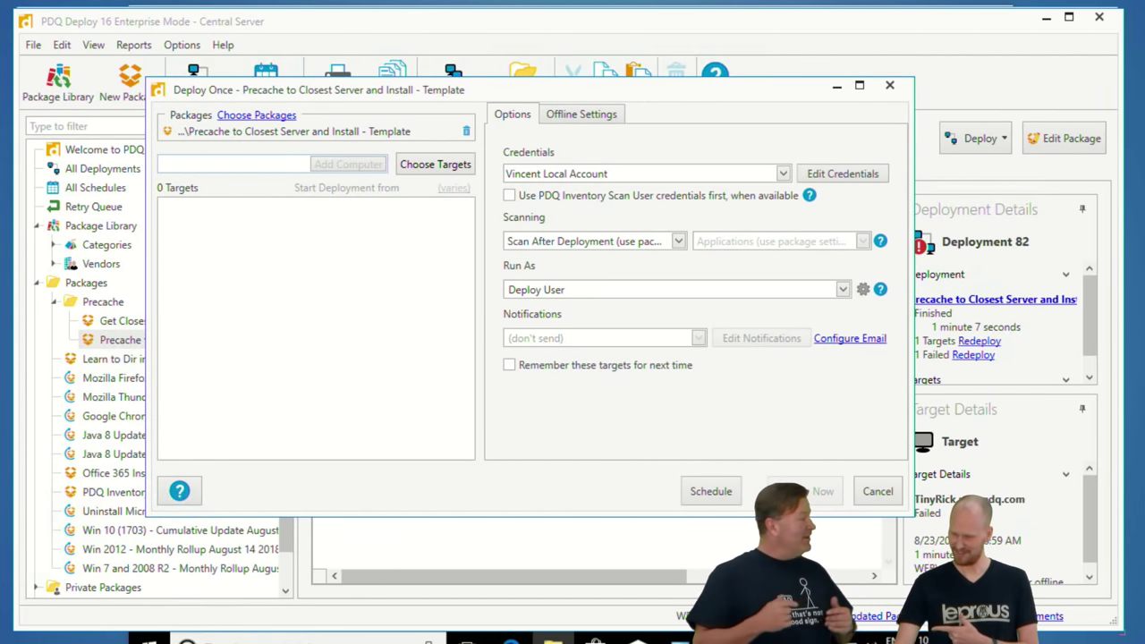
{"action": "left_click", "coordinate": [407, 166]}
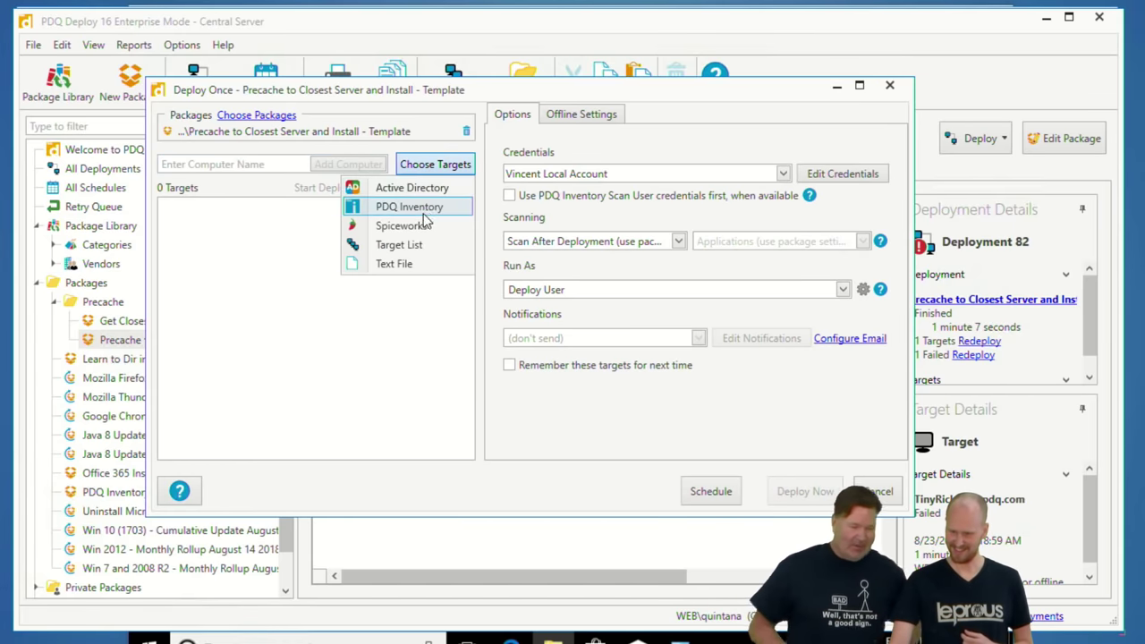
{"action": "left_click", "coordinate": [422, 210]}
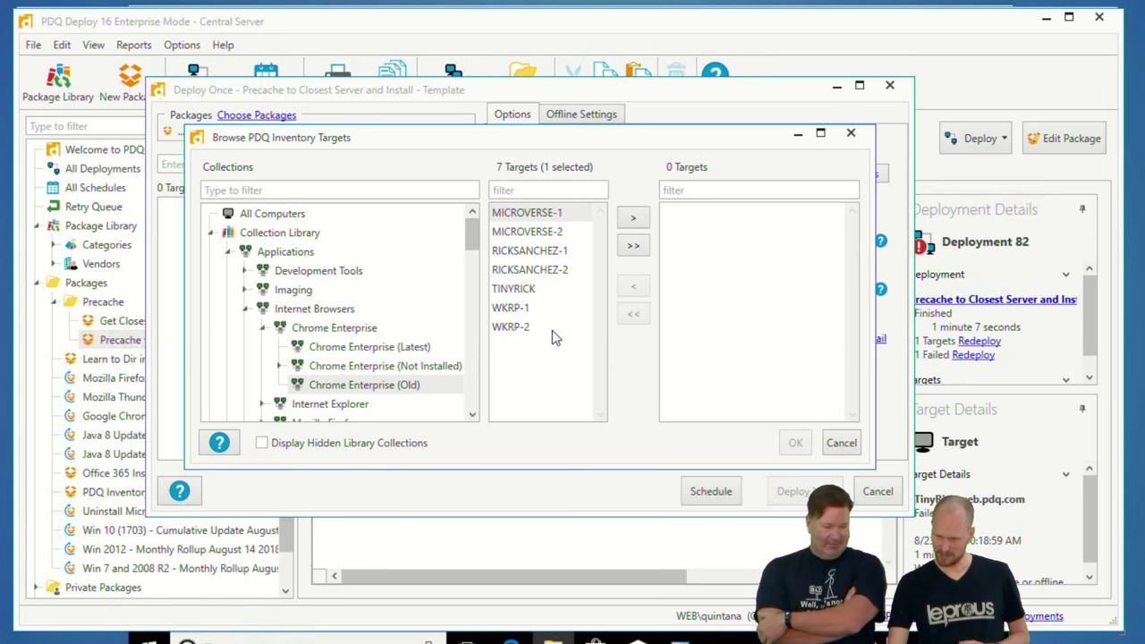
{"action": "left_click", "coordinate": [565, 253]}
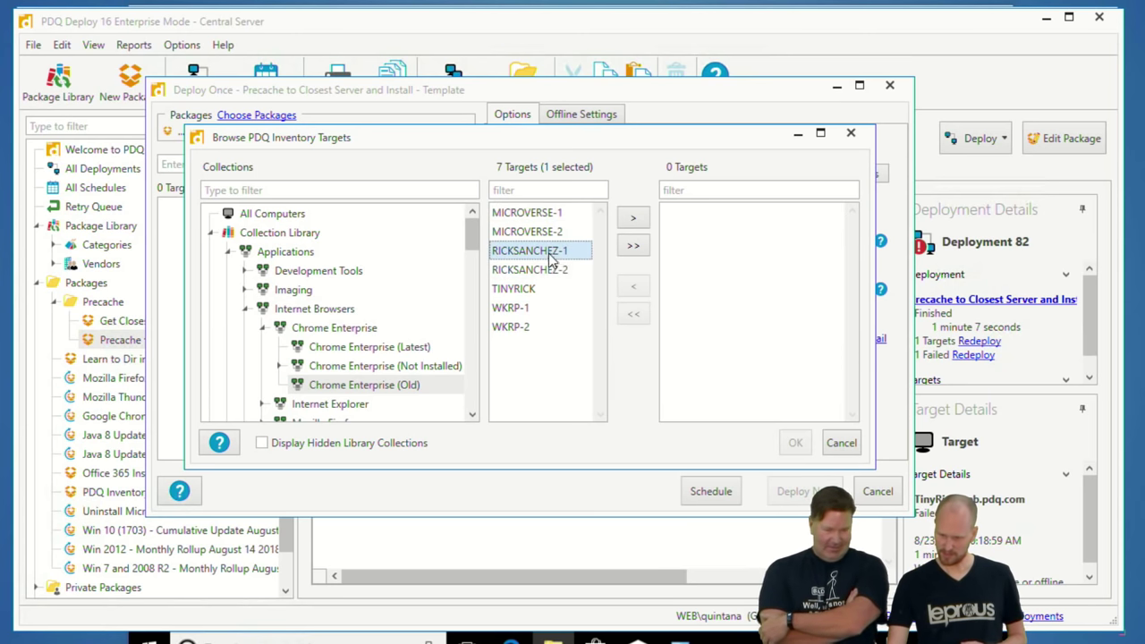
{"action": "left_click", "coordinate": [380, 367]}
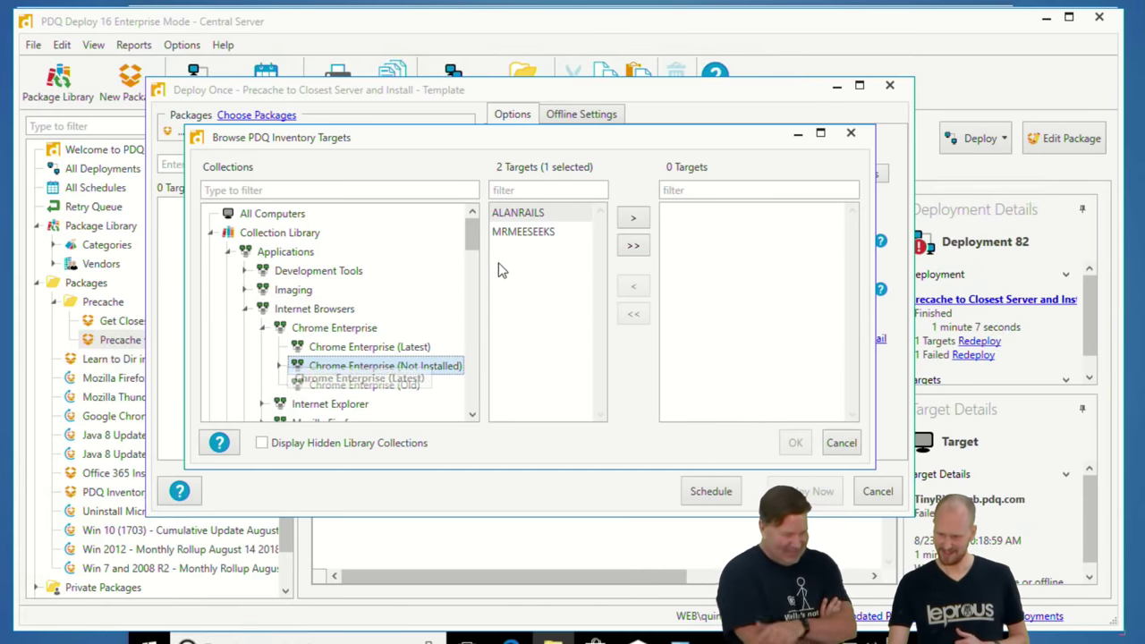
{"action": "left_click", "coordinate": [589, 216]}
{"action": "left_click", "coordinate": [632, 218]}
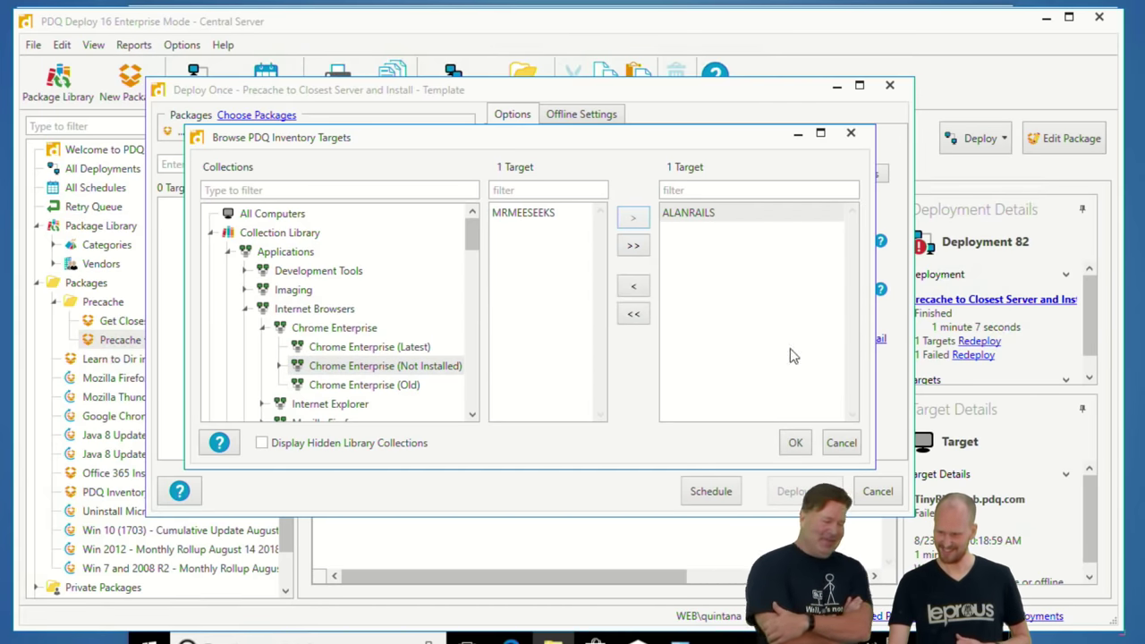
{"action": "left_click", "coordinate": [795, 442]}
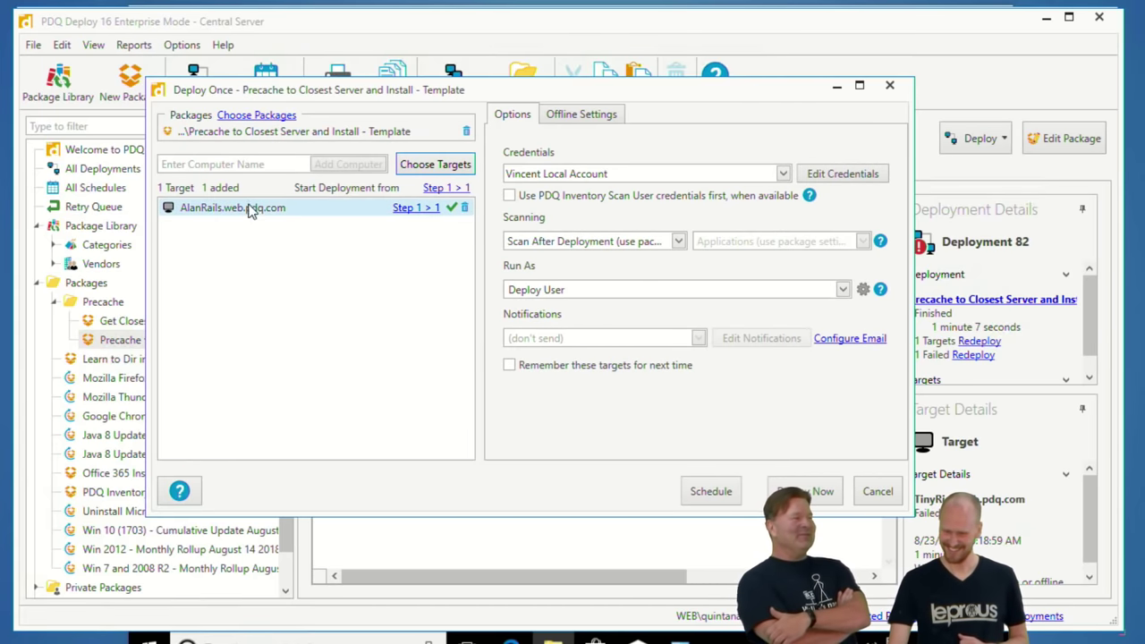
{"action": "left_click", "coordinate": [808, 483]}
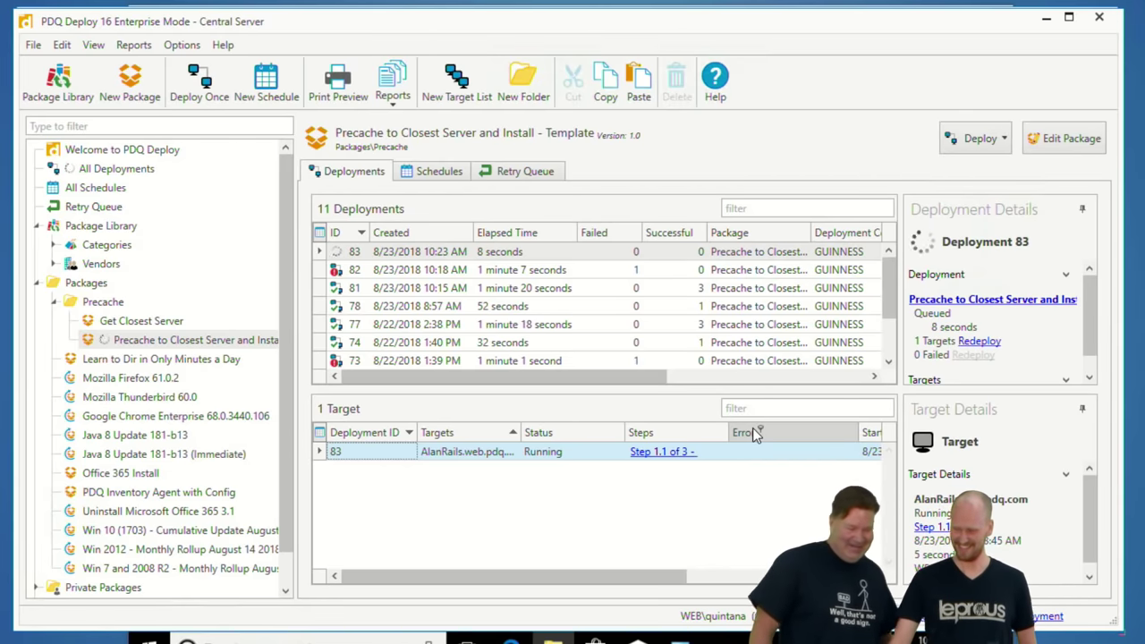
Open the step details of the AlanRails deployment and read the Get Closest Server output log.
{"action": "left_click", "coordinate": [652, 461]}
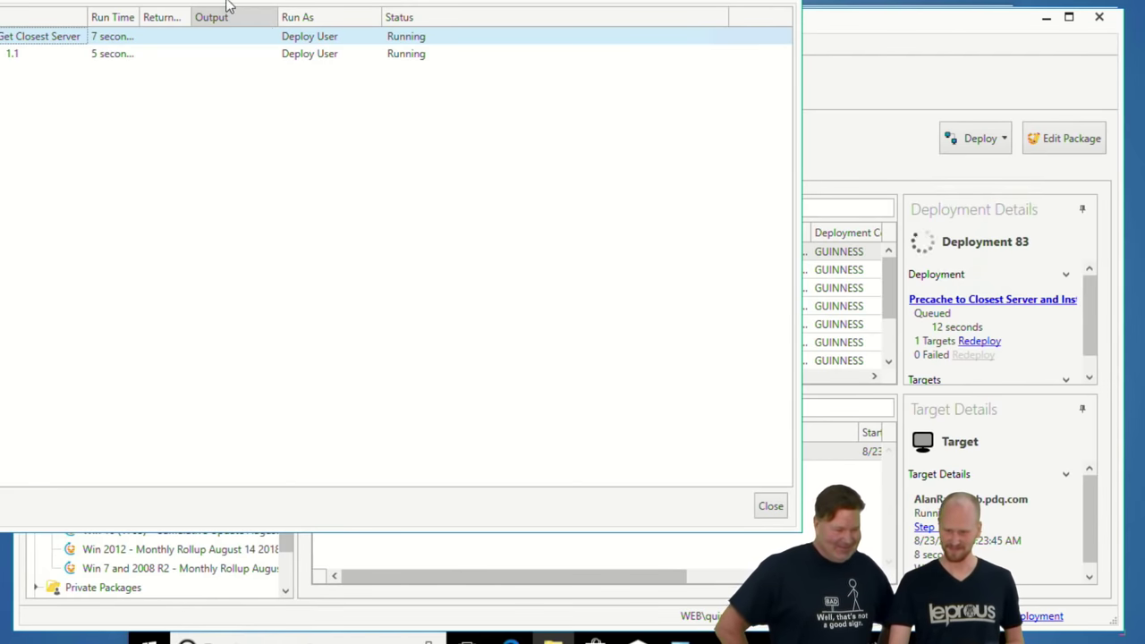
{"action": "left_click_drag", "start_coordinate": [224, 8], "coordinate": [426, 52]}
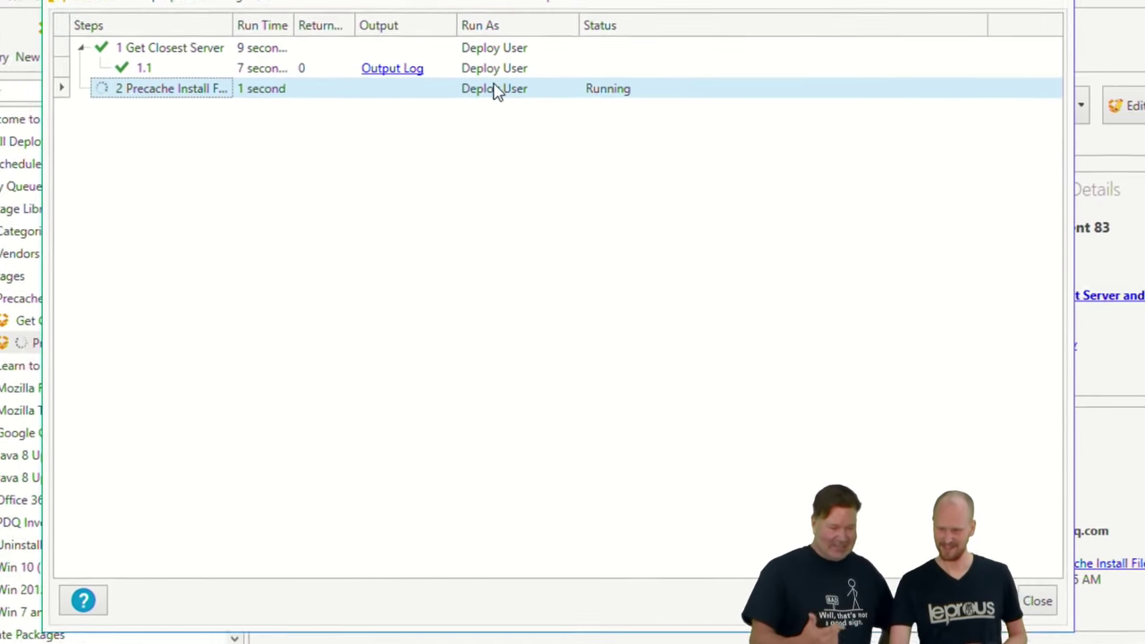
{"action": "left_click", "coordinate": [447, 119]}
{"action": "left_click", "coordinate": [119, 70]}
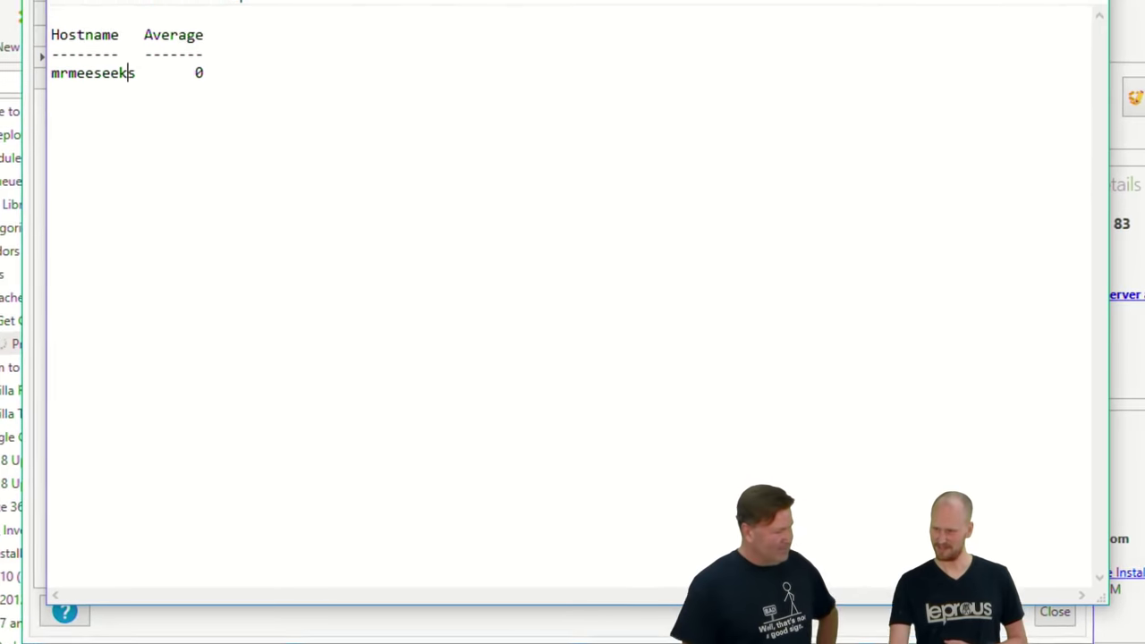
{"action": "key", "text": "Escape"}
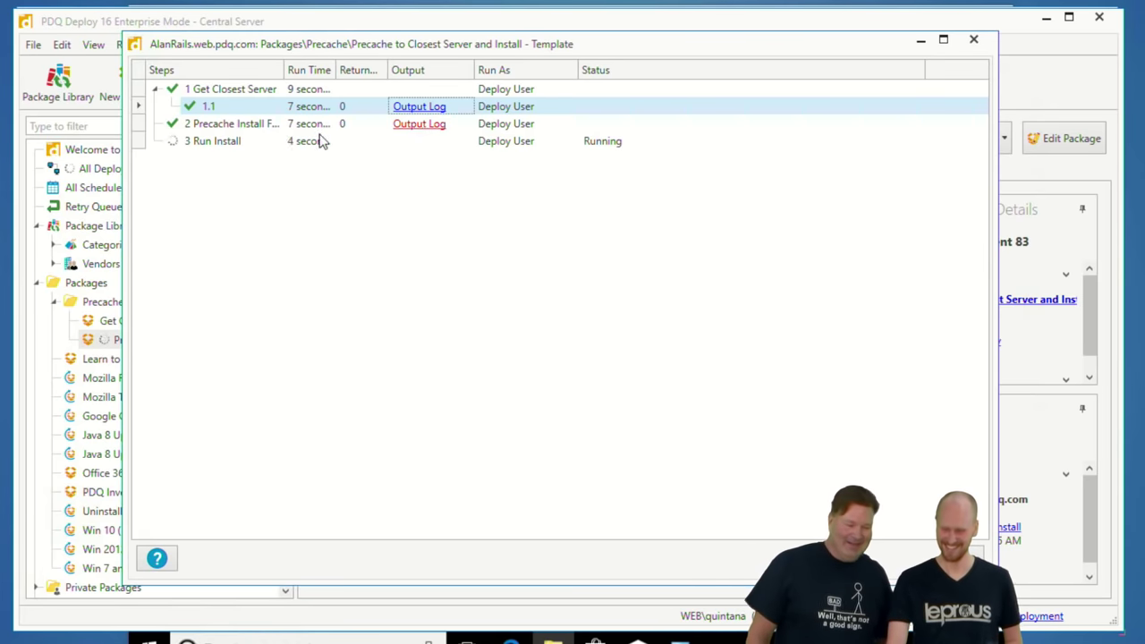
Read the robocopy results in the output log of step 2, the precache of install files, and close the log.
{"action": "left_click", "coordinate": [270, 126]}
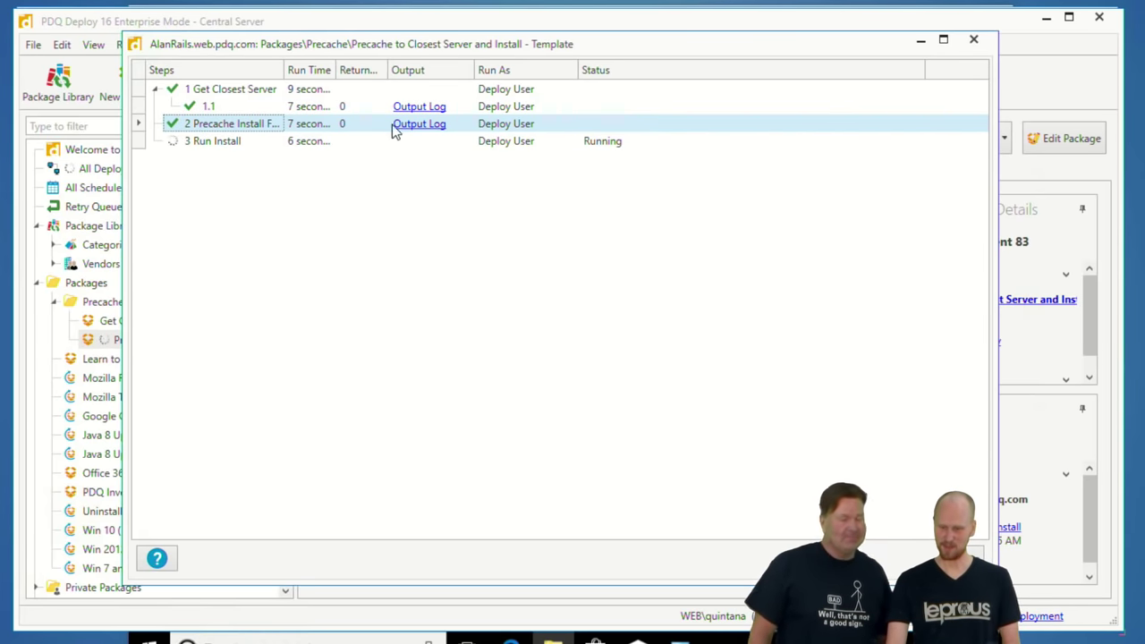
{"action": "left_click", "coordinate": [407, 130]}
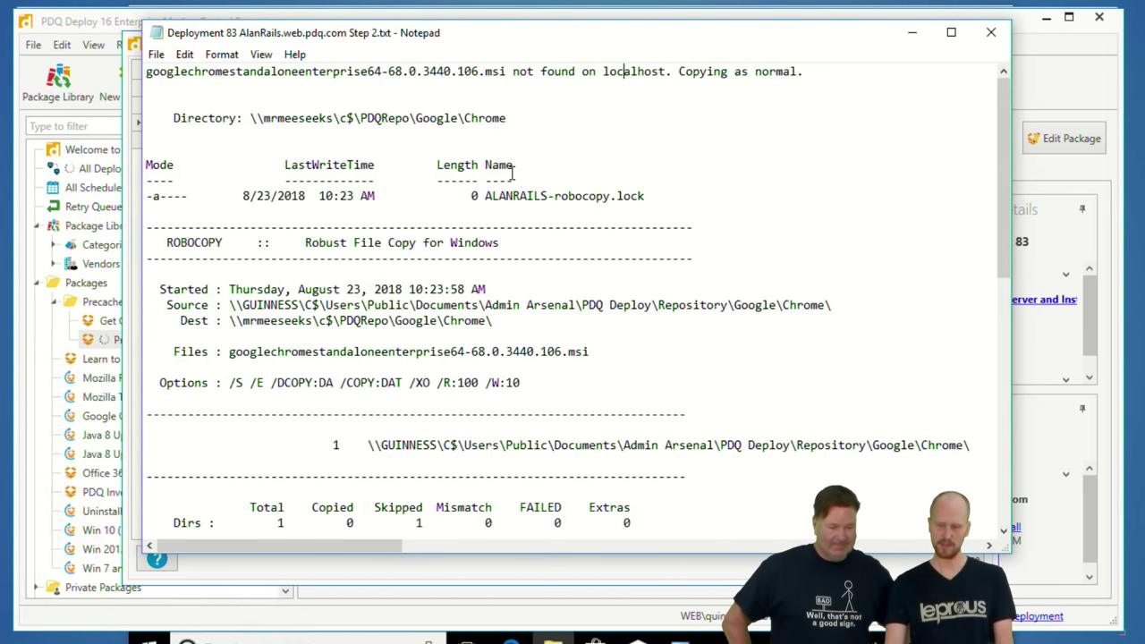
{"action": "scroll", "coordinate": [503, 205], "scroll_direction": "down", "scroll_amount": 3}
{"action": "double_click", "coordinate": [417, 382]}
{"action": "scroll", "coordinate": [505, 369], "scroll_direction": "down", "scroll_amount": 9}
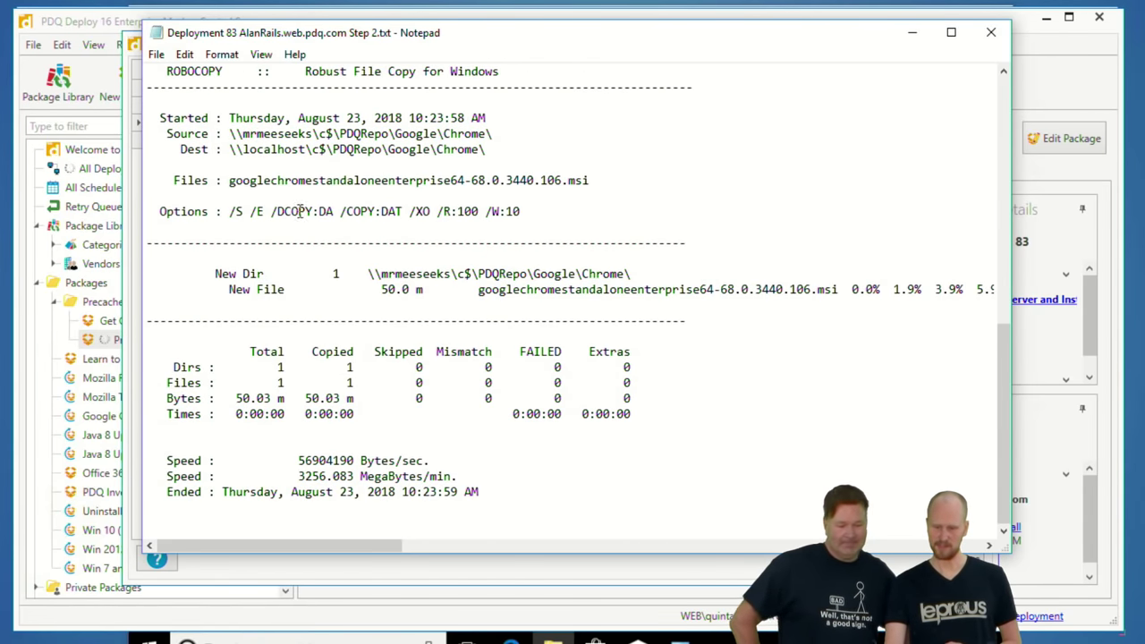
{"action": "left_click", "coordinate": [355, 367]}
{"action": "left_click", "coordinate": [361, 396]}
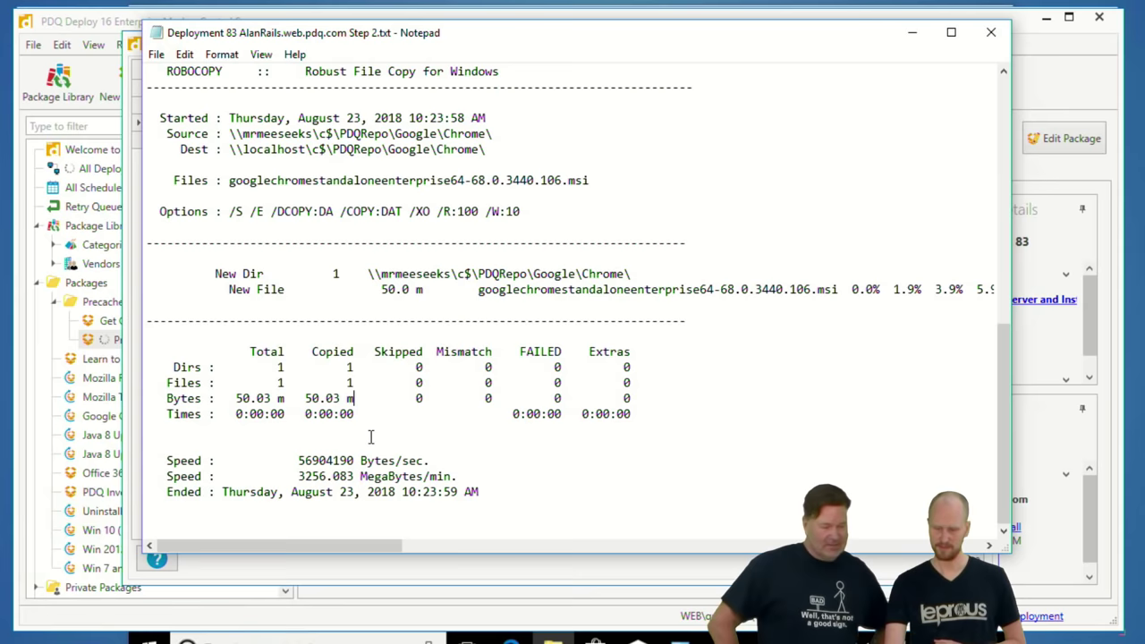
{"action": "left_click", "coordinate": [990, 36]}
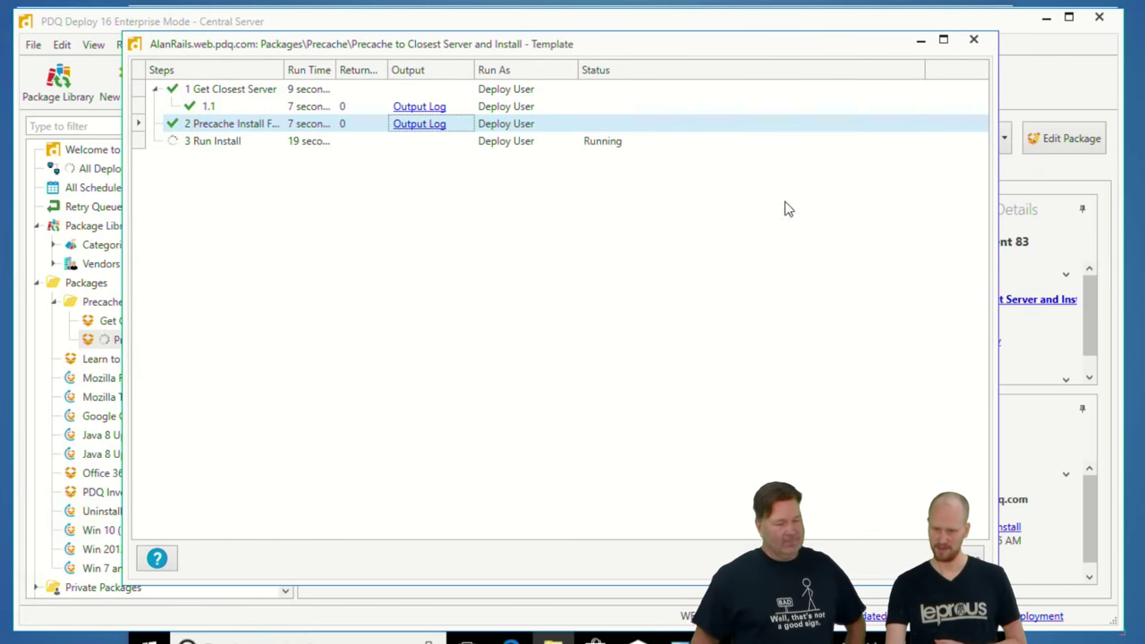
Check the Precache Install Files and Run Install steps of the AlanRails deployment, and close the step details.
{"action": "left_click", "coordinate": [253, 143]}
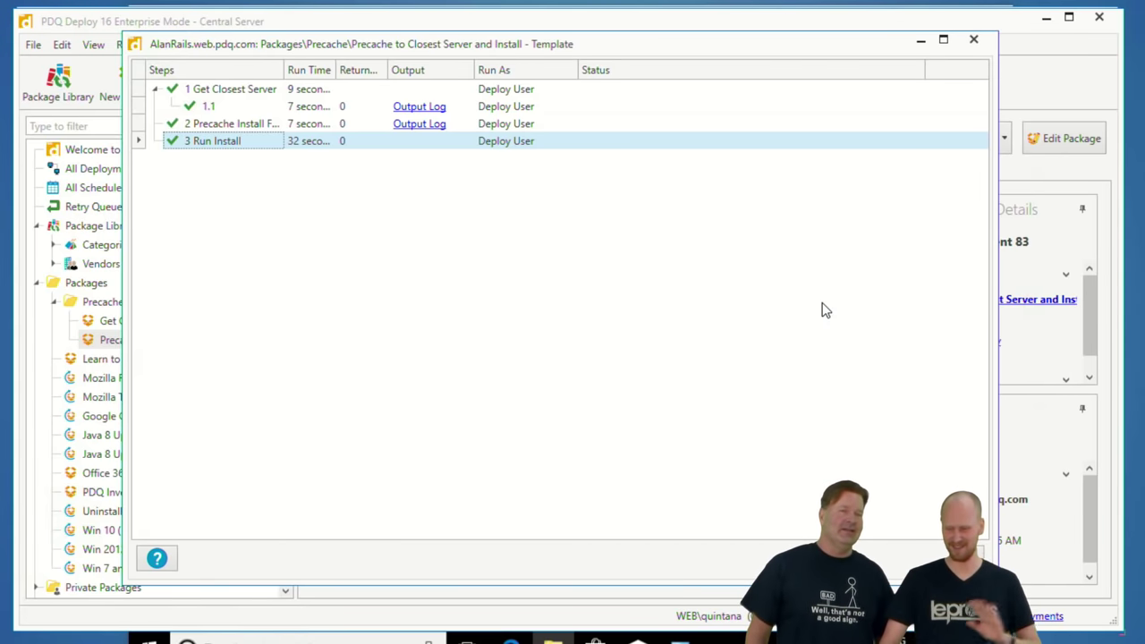
{"action": "left_click", "coordinate": [208, 129]}
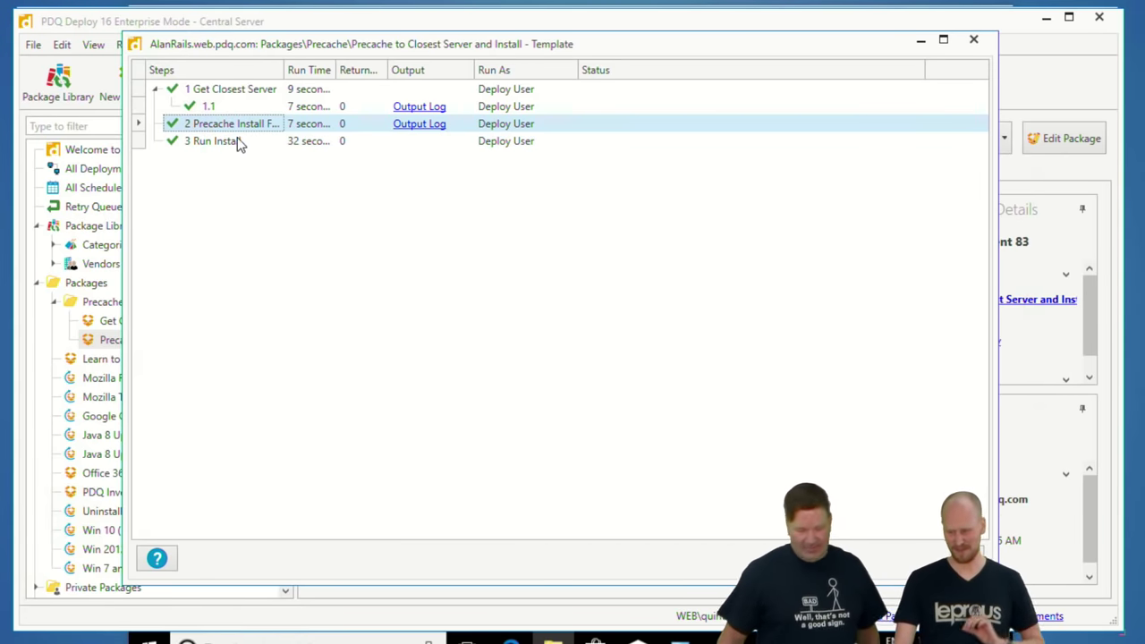
{"action": "left_click", "coordinate": [237, 141]}
{"action": "key", "text": "Escape"}
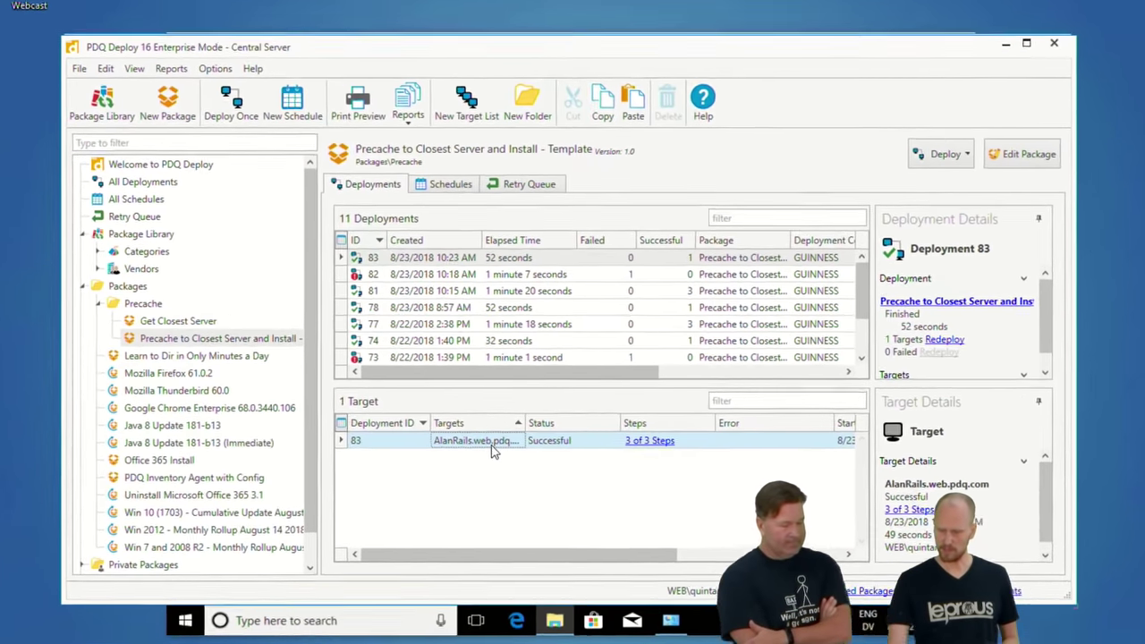
Redeploy the Precache to Closest Server and Install package immediately to the AlanRails target, keeping the existing deployment options.
{"action": "right_click", "coordinate": [486, 439]}
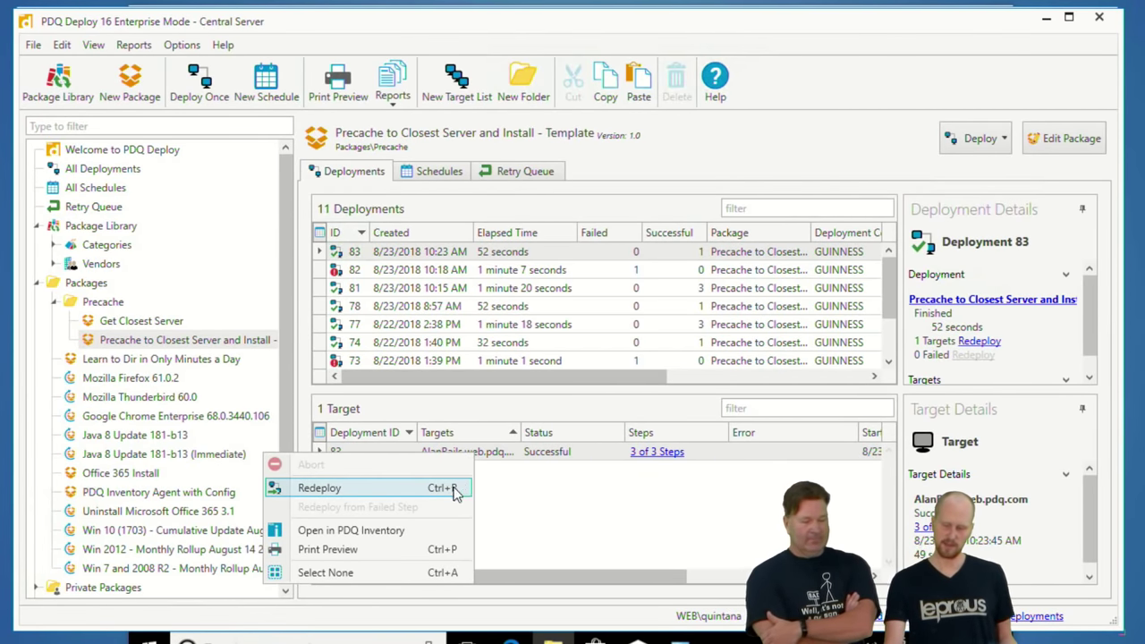
{"action": "left_click", "coordinate": [454, 490]}
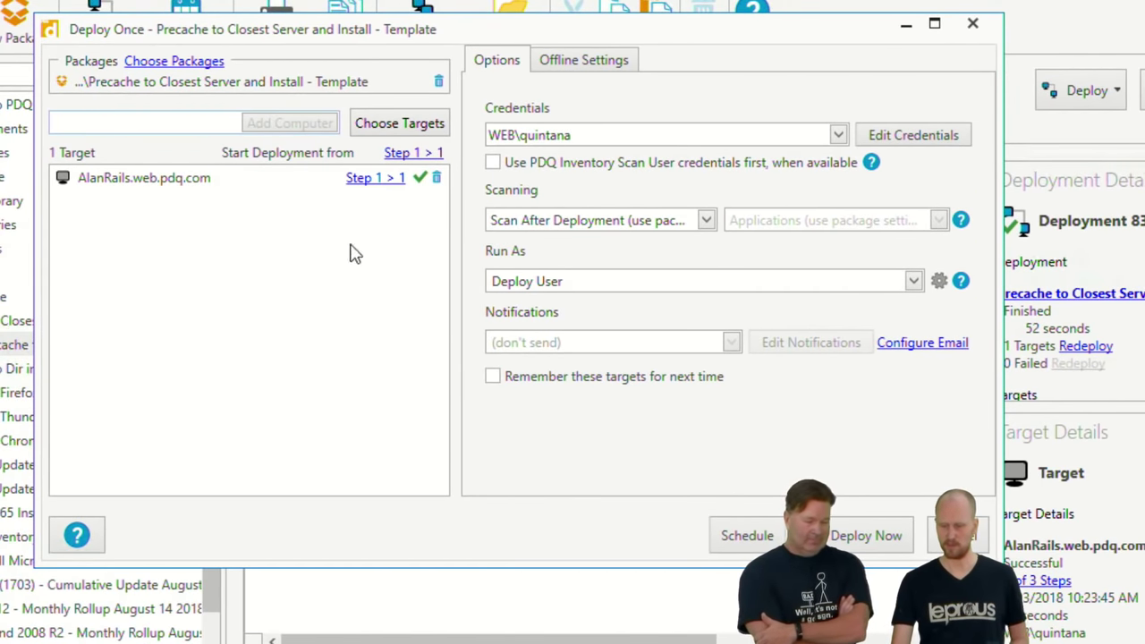
{"action": "left_click", "coordinate": [866, 535]}
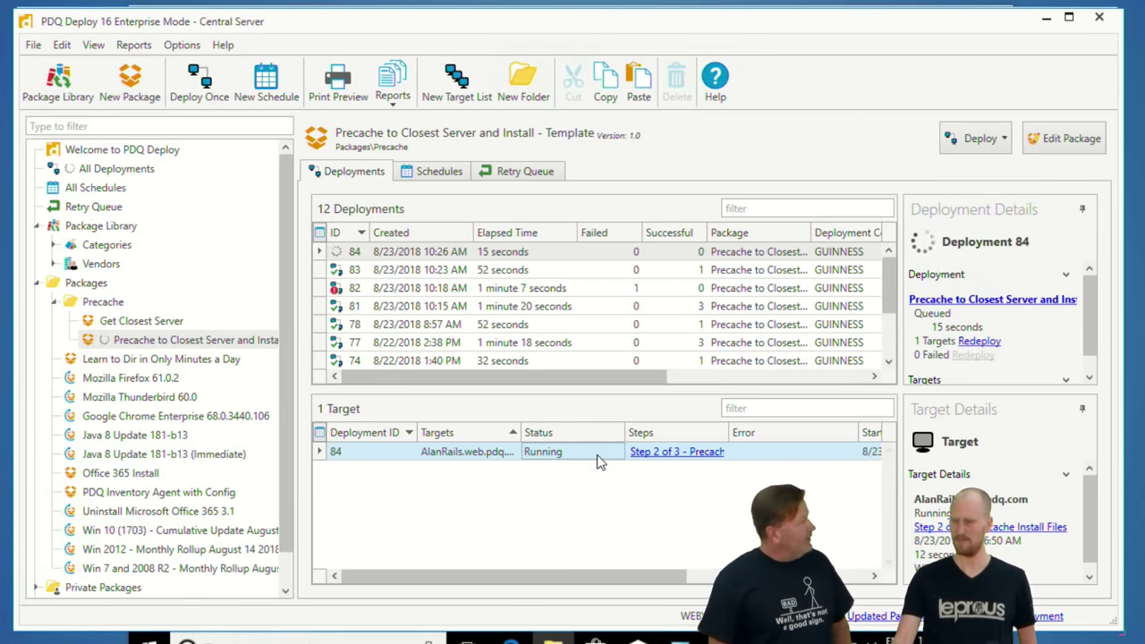
Open the new AlanRails deployment's step details, read the Precache Install Files output log, and close the log and the details.
{"action": "left_click", "coordinate": [677, 454]}
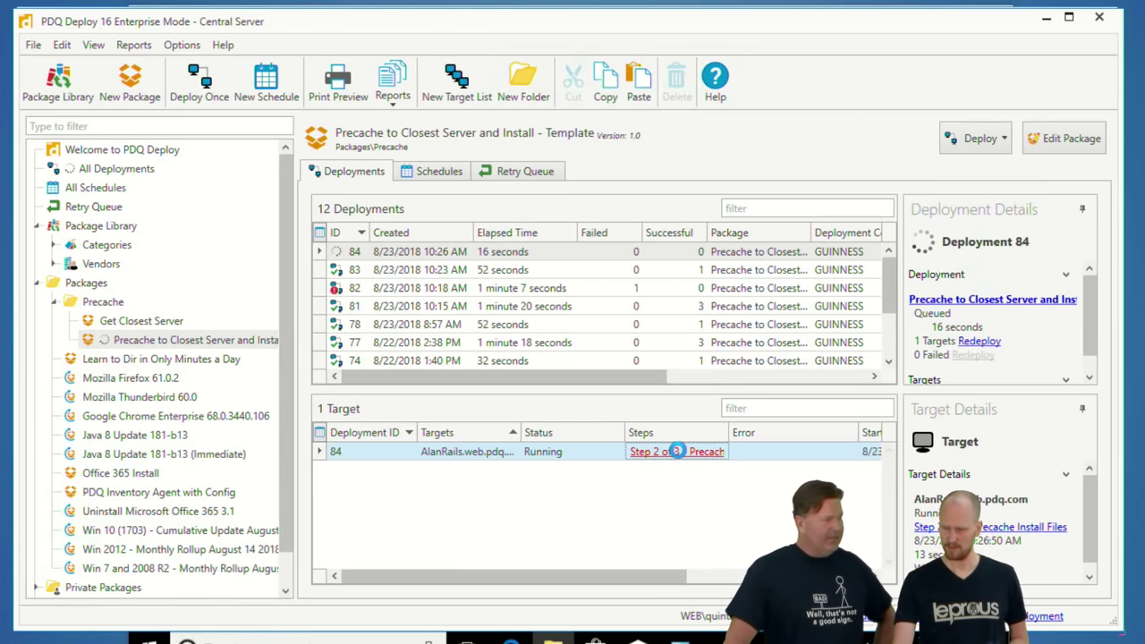
{"action": "left_click", "coordinate": [195, 123]}
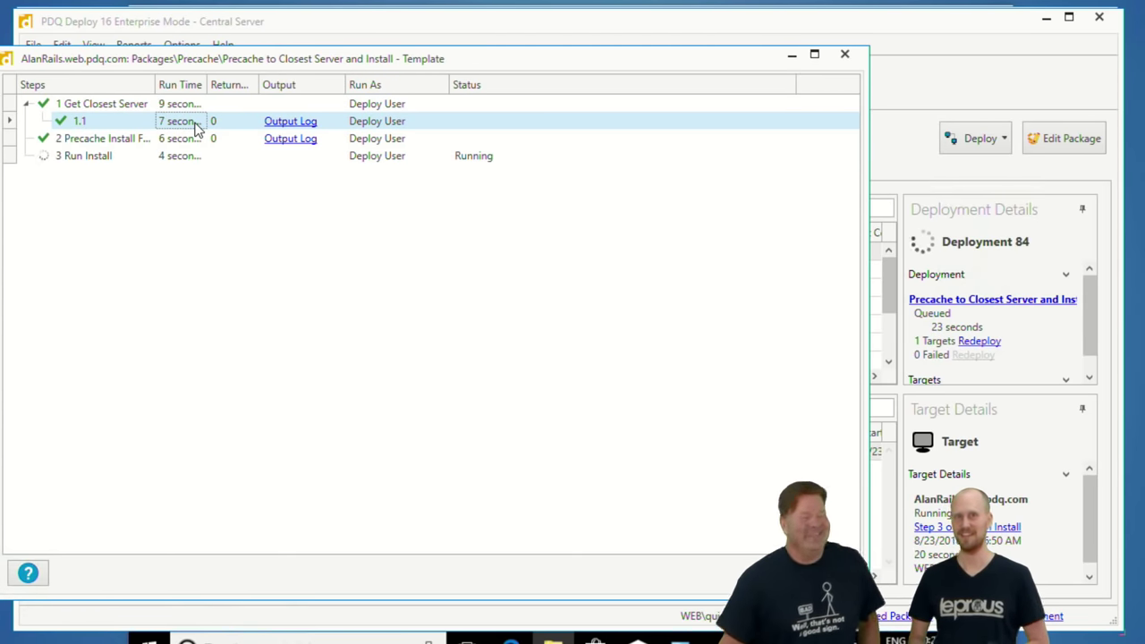
{"action": "left_click", "coordinate": [172, 141]}
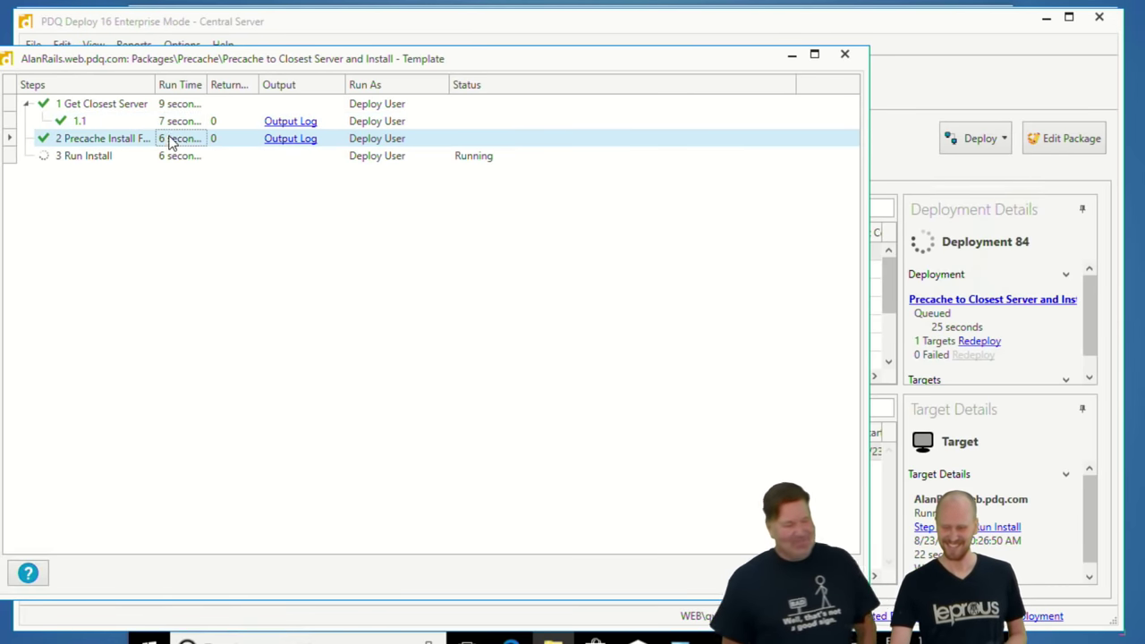
{"action": "left_click", "coordinate": [284, 139]}
{"action": "left_click", "coordinate": [757, 69]}
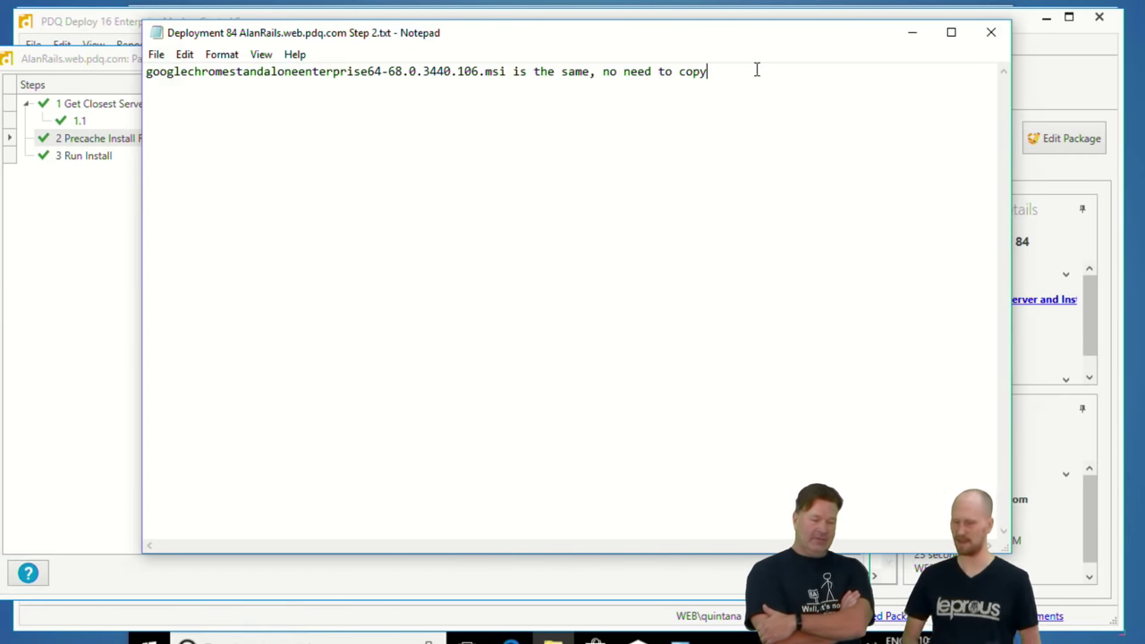
{"action": "left_click", "coordinate": [998, 39]}
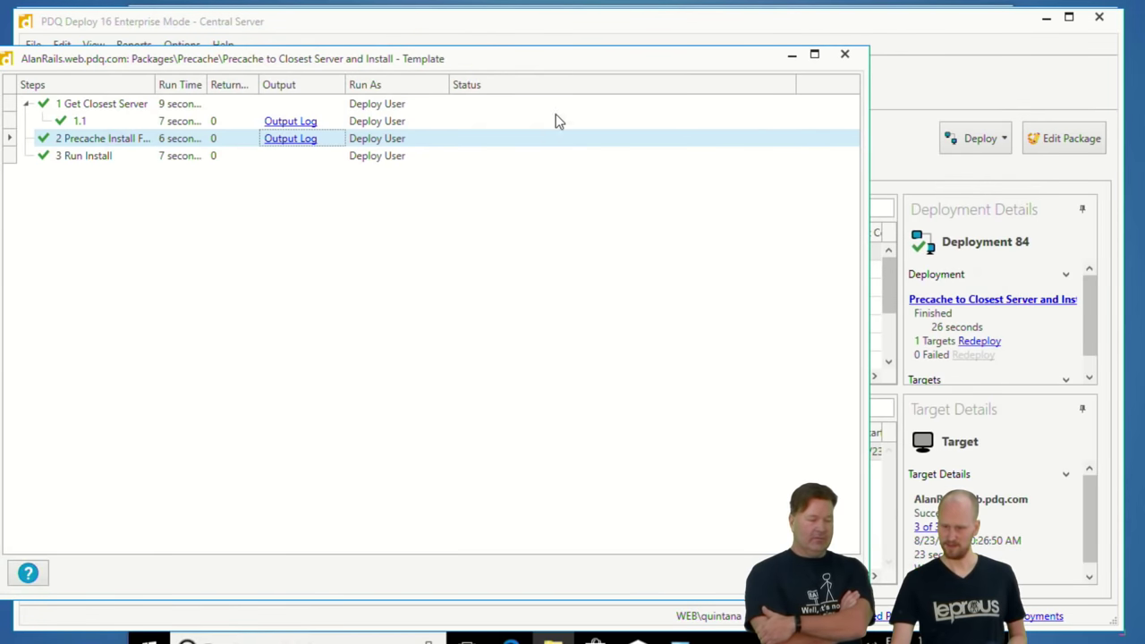
{"action": "left_click", "coordinate": [838, 573]}
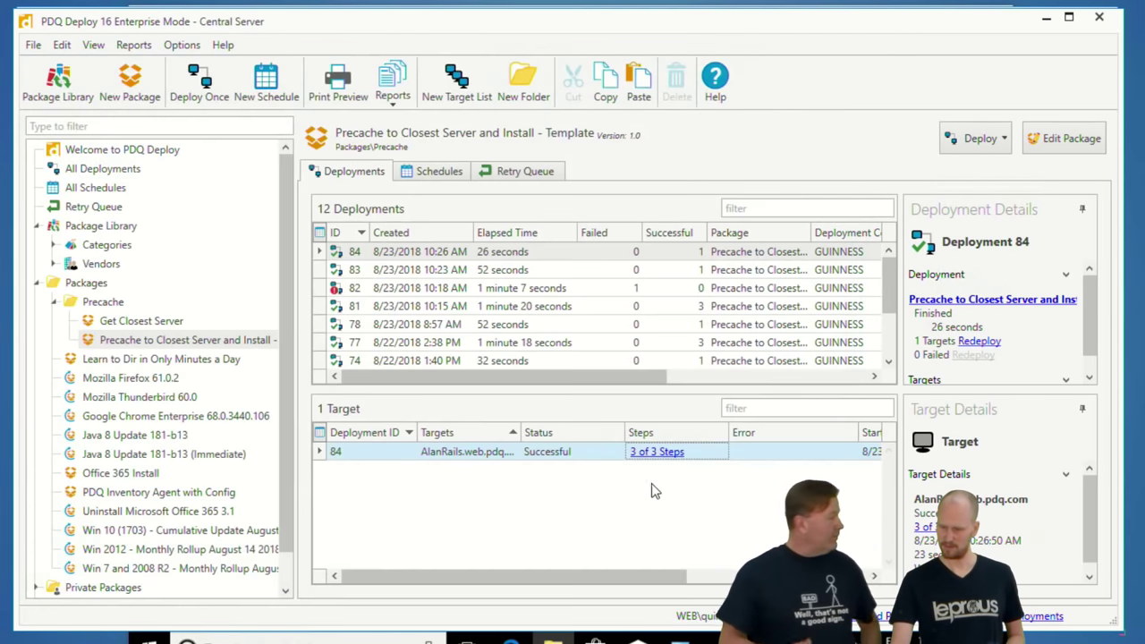